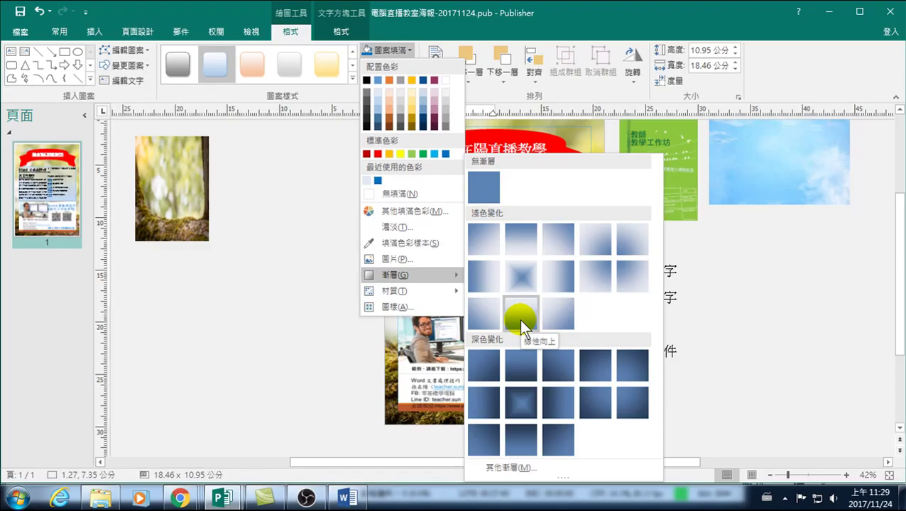
- Select the two-column body text box above the Word course picture on the poster
left_click(519, 318)
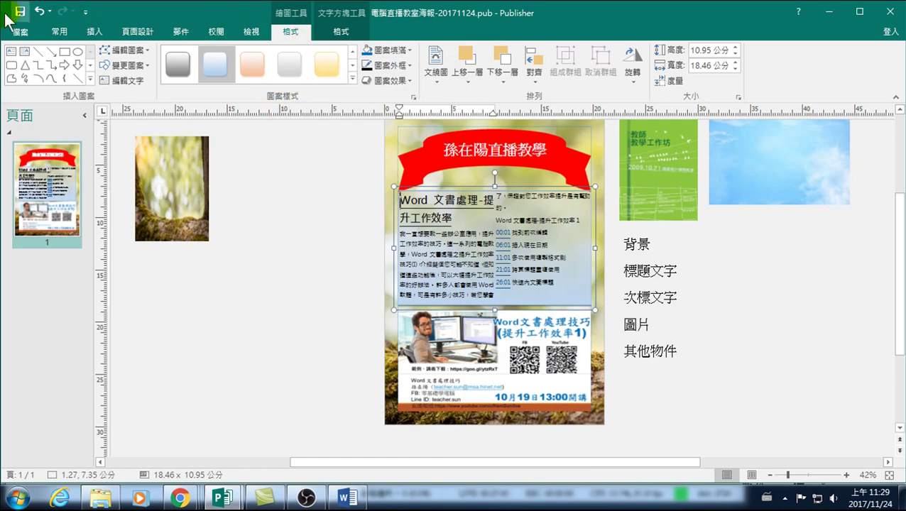
- Undo the gradient fill, give the text box a reflection effect, and move the course picture down
left_click(39, 11)
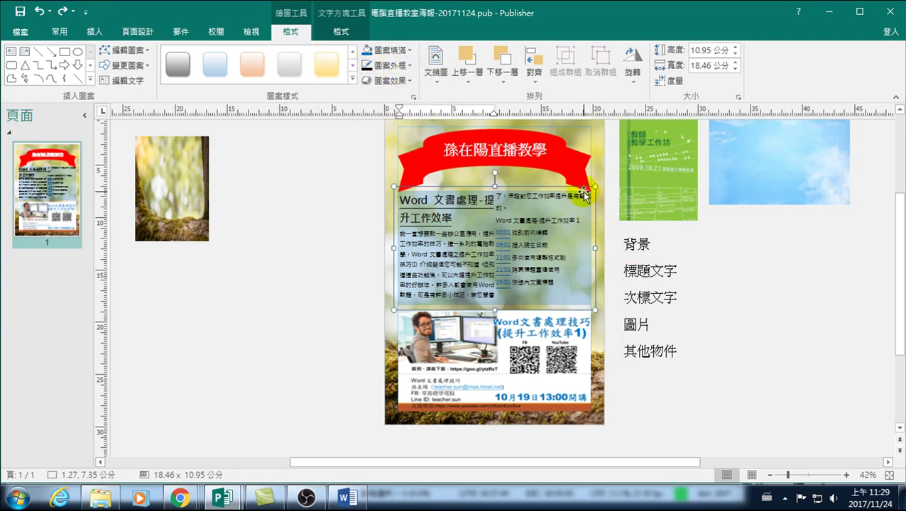
left_click(401, 80)
mouse_move(402, 134)
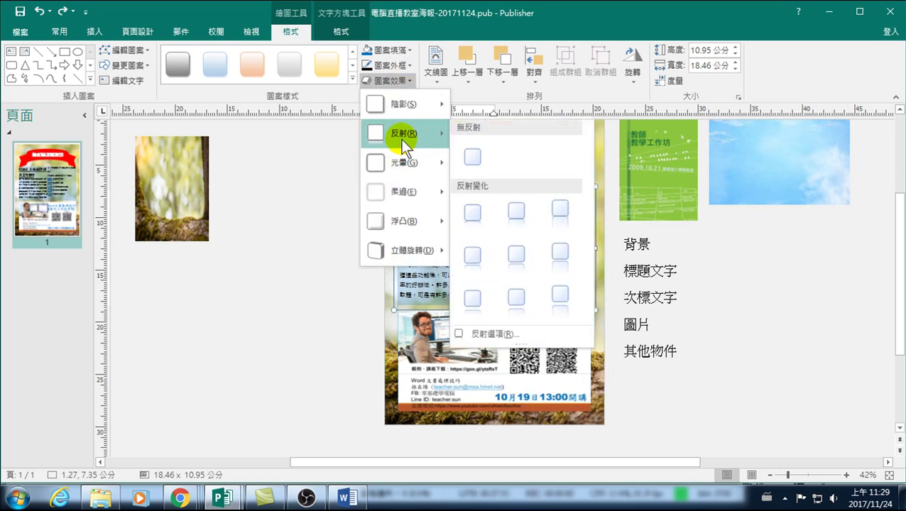
left_click(519, 211)
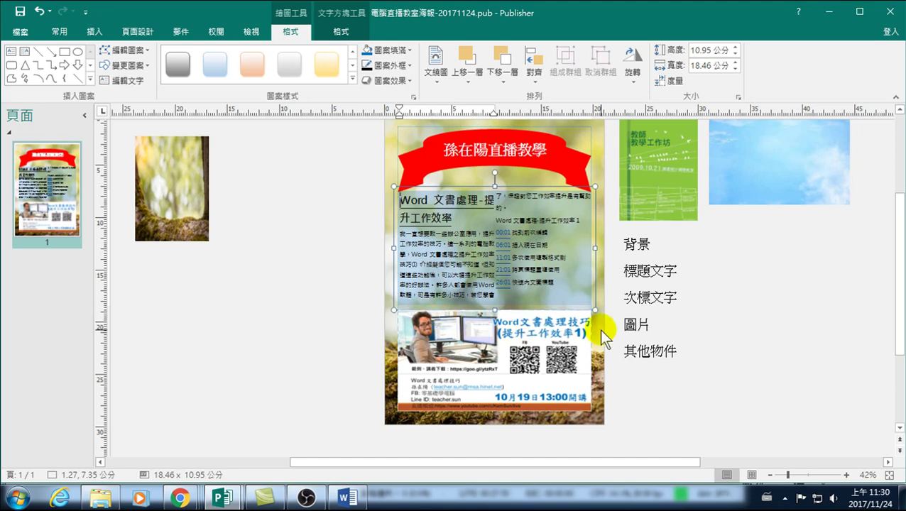
left_click_drag(497, 369, 591, 390)
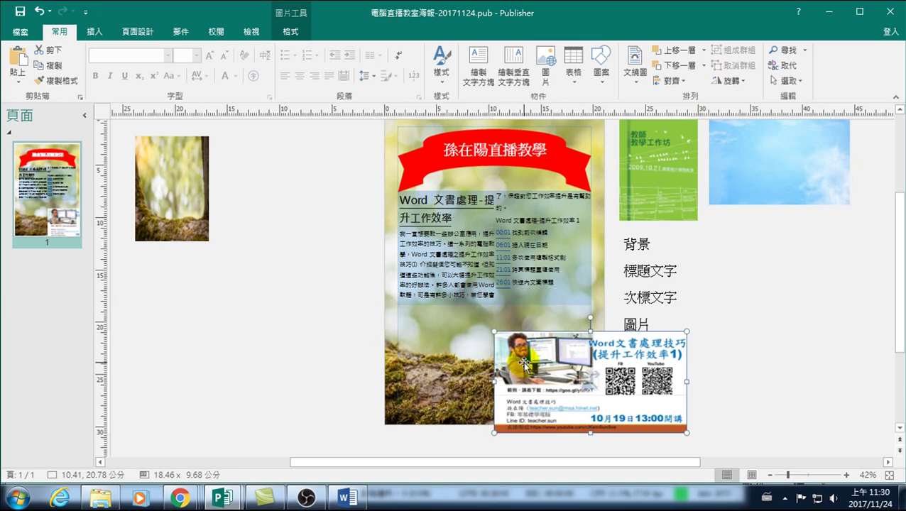
- Undo the picture move, then select the body text box to show its Text Box Tools Format options
key("ctrl+z")
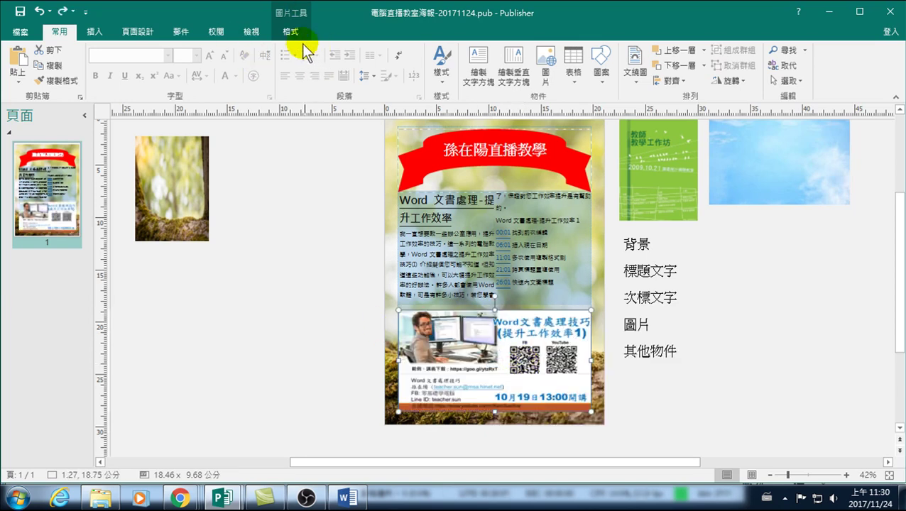
left_click(397, 222)
left_click(340, 31)
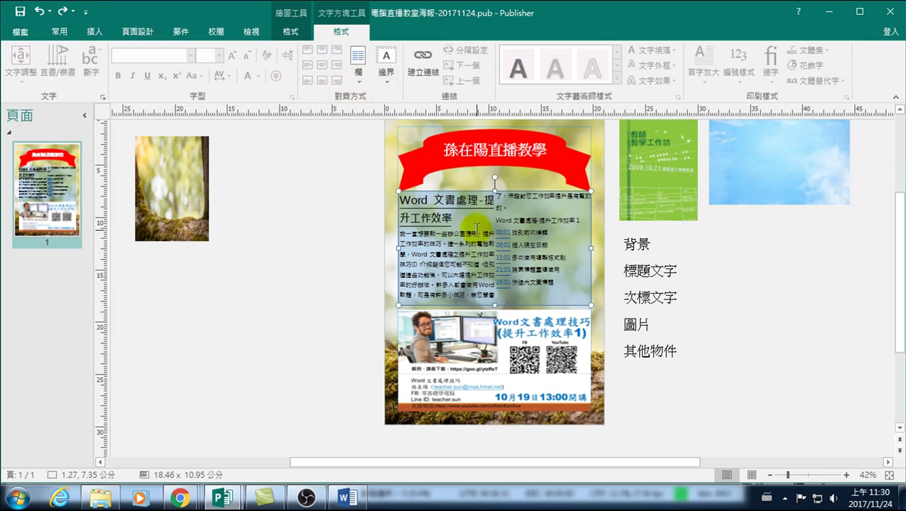
left_click_drag(459, 214, 389, 198)
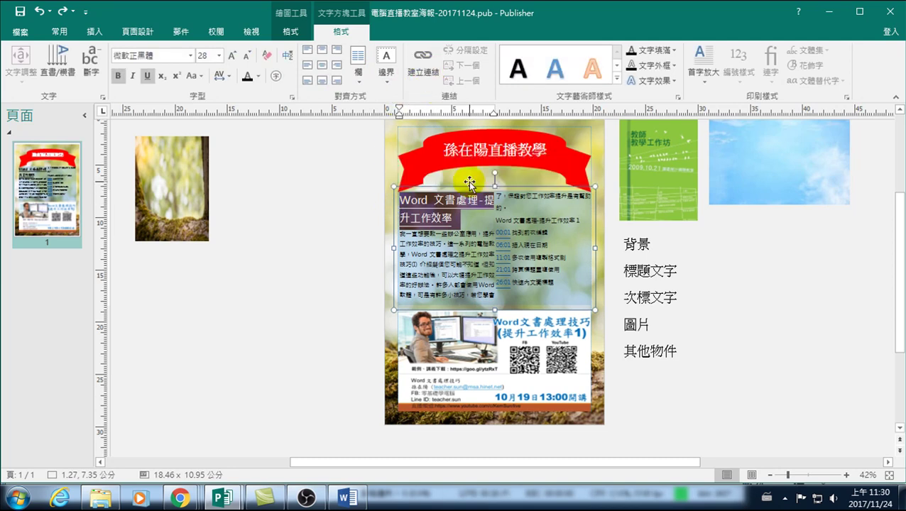
left_click(449, 221)
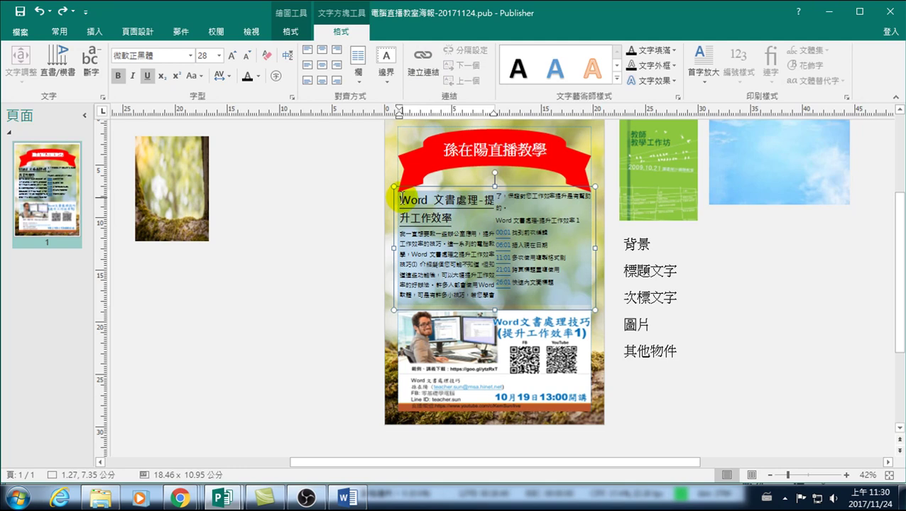
left_click_drag(400, 196, 453, 221)
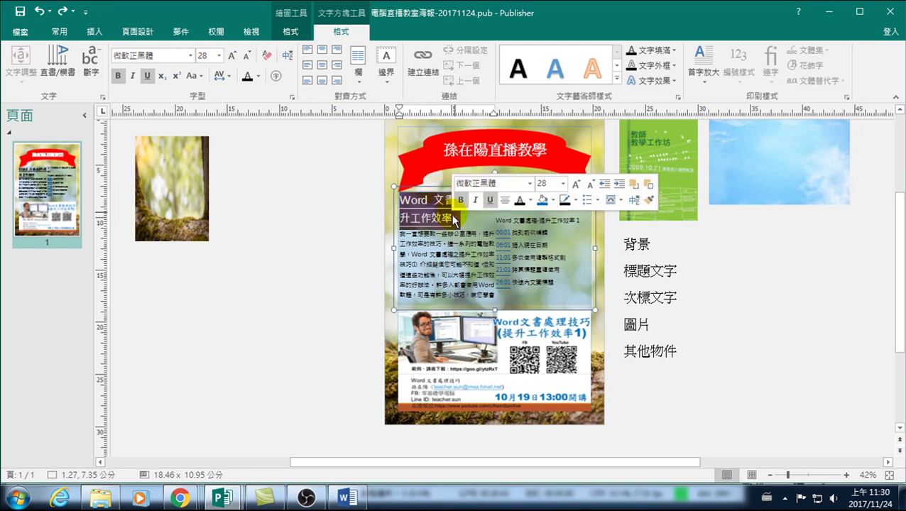
left_click(426, 71)
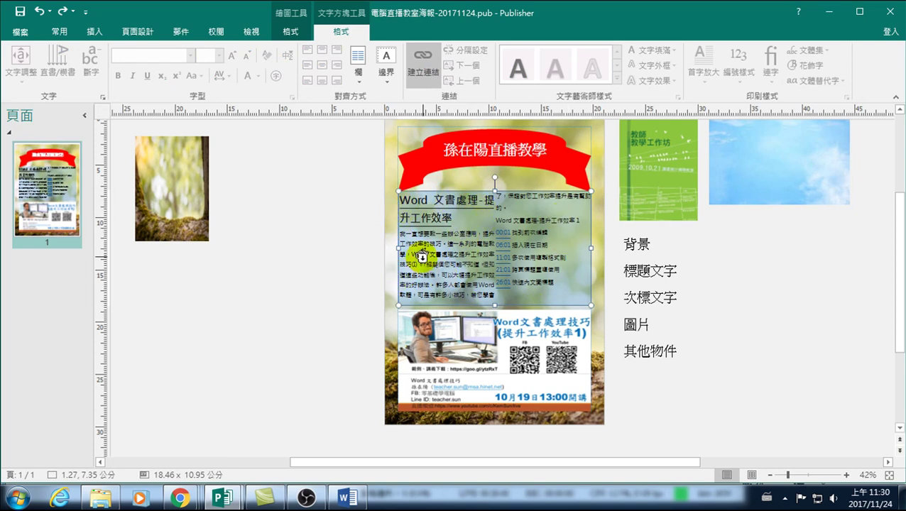
left_click(430, 250)
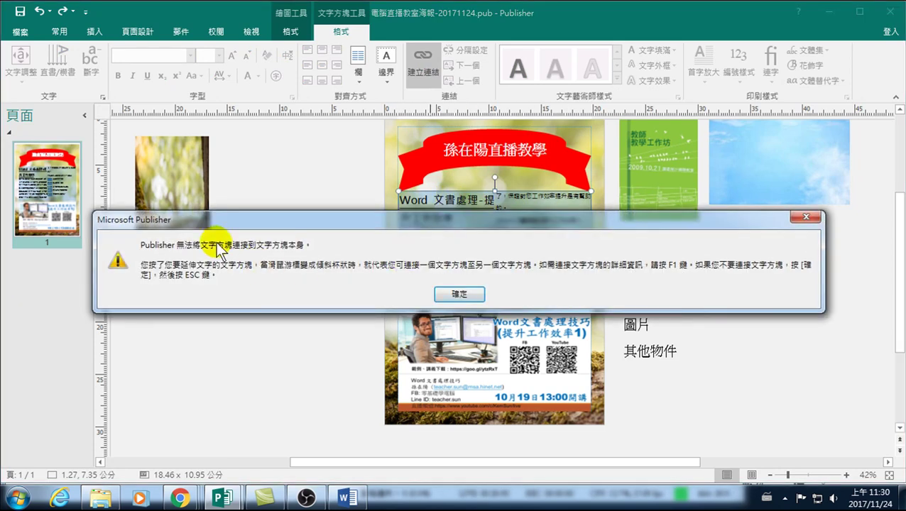
left_click(457, 294)
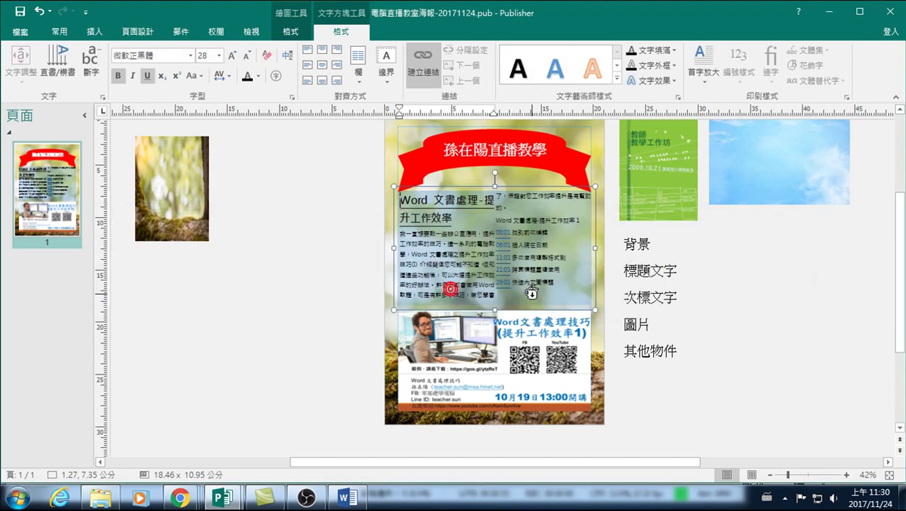
left_click(779, 327)
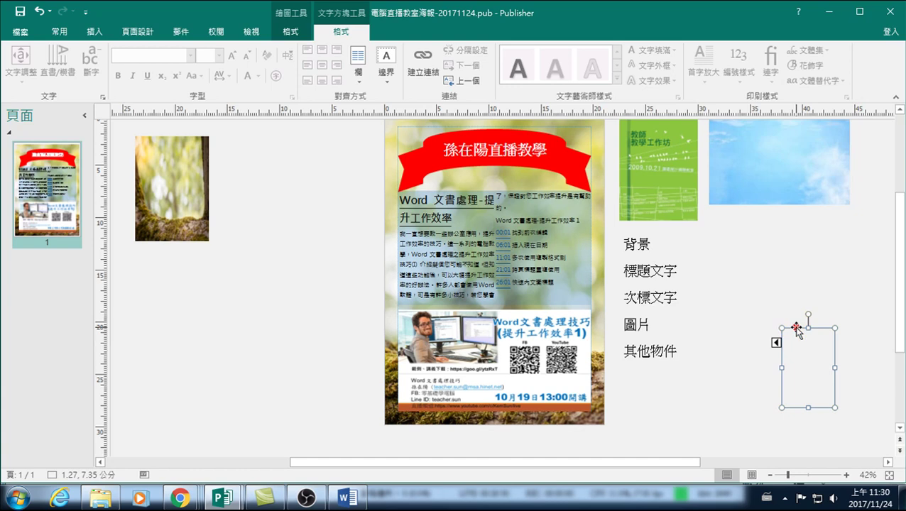
key("Delete")
- Shorten the body text box so text overflows, pour it into a linked box, then delete that box
left_click(469, 257)
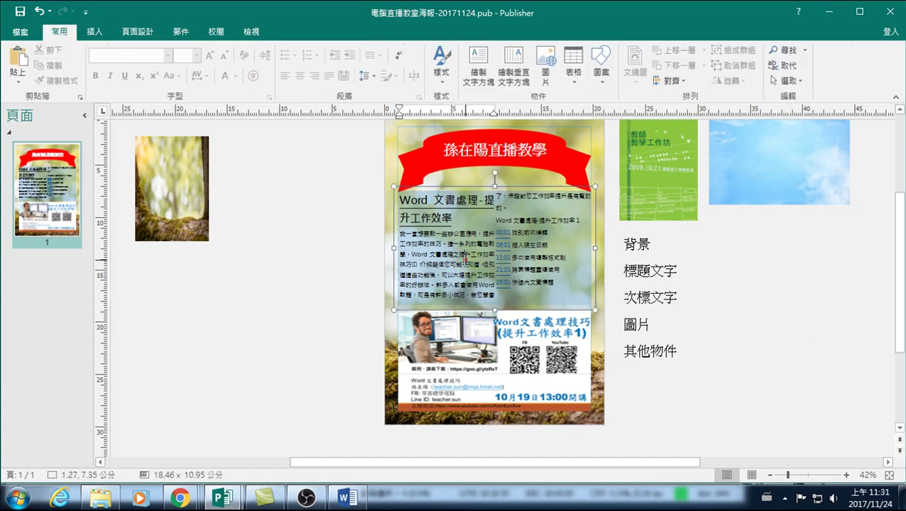
mouse_move(595, 310)
left_mouse_down()
mouse_move(584, 274)
mouse_move(595, 269)
left_mouse_up()
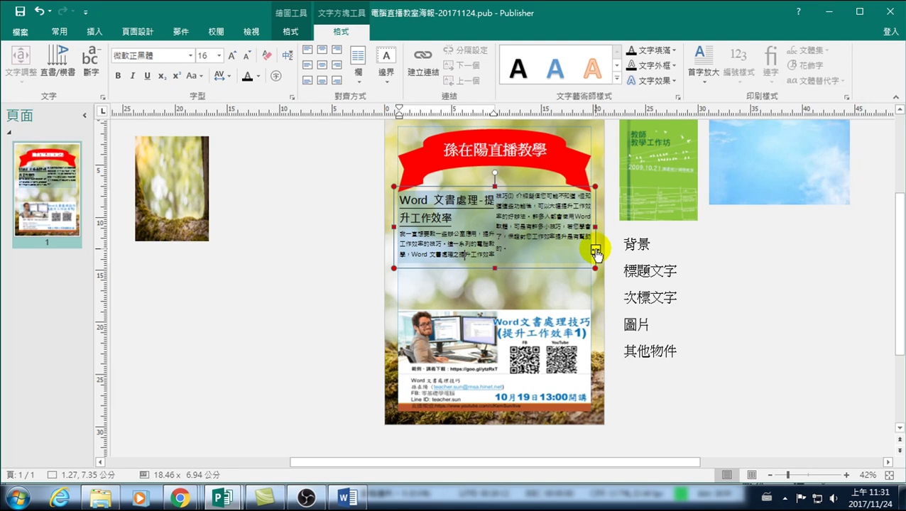
left_click(595, 251)
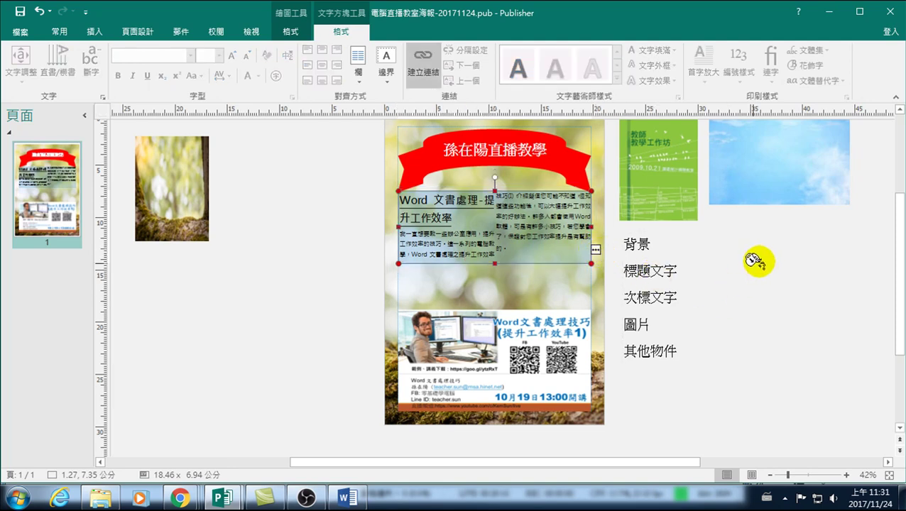
left_click_drag(748, 274, 812, 363)
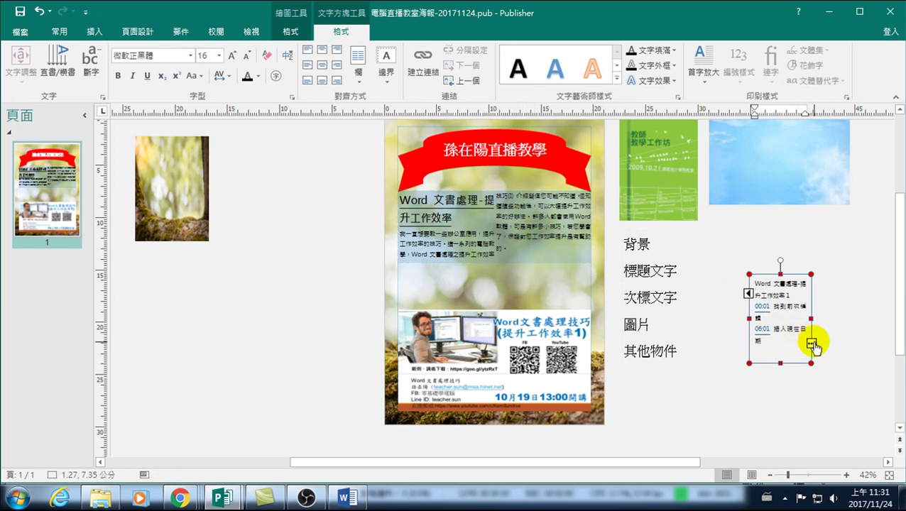
left_click_drag(810, 318, 887, 318)
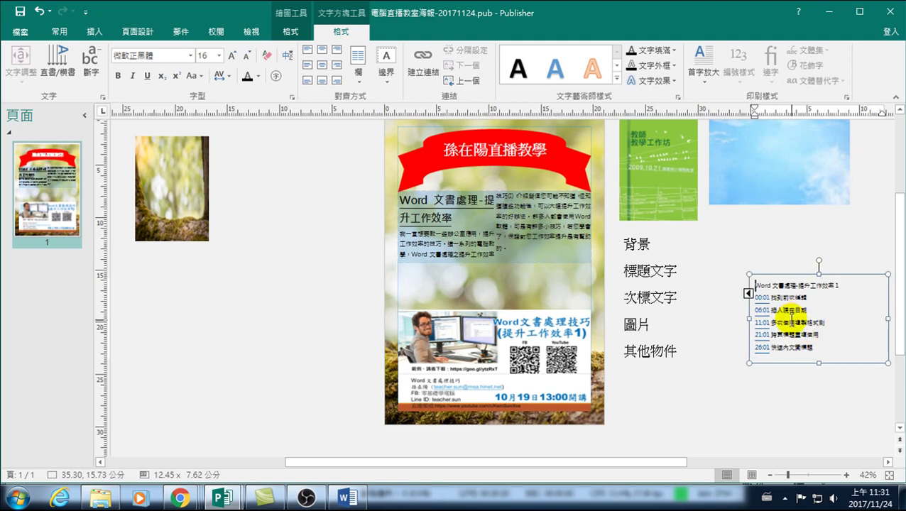
key("Escape")
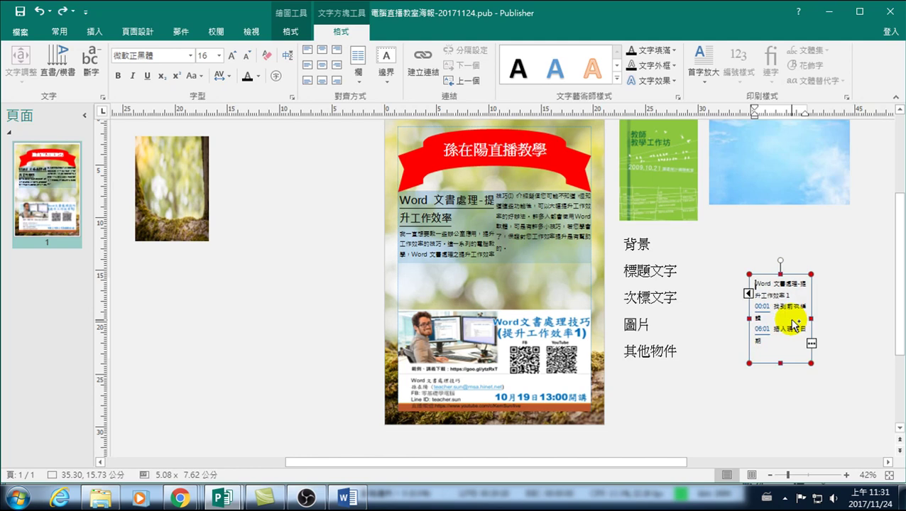
key("Delete")
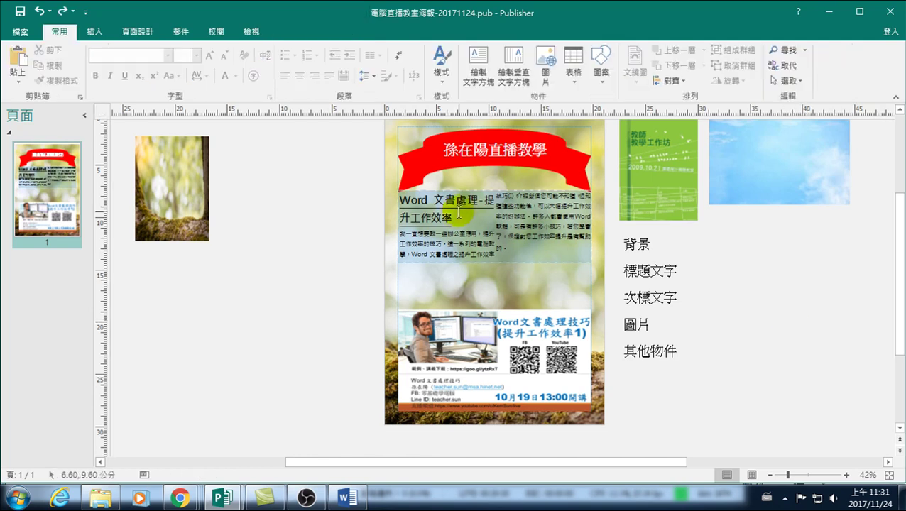
- Undo the text box change, reshape it shorter, and drag the course picture off the page leftward
left_click(455, 213)
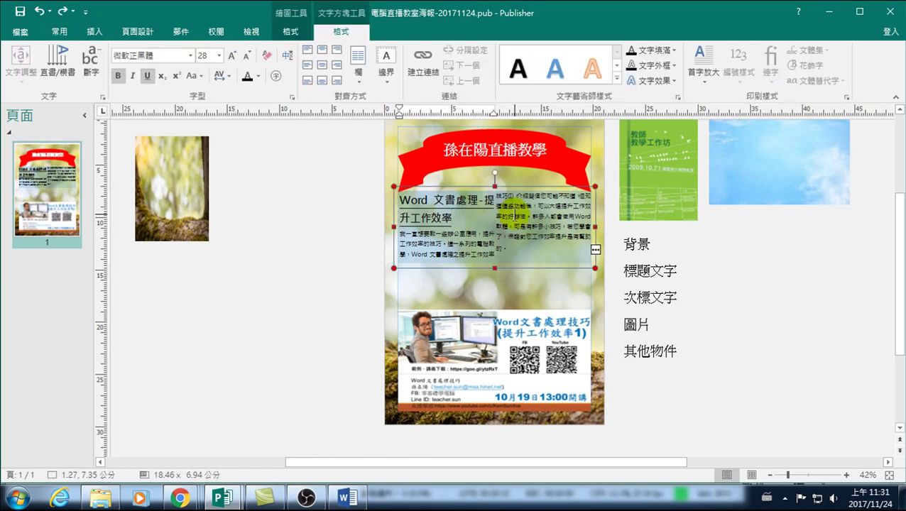
left_click(39, 11)
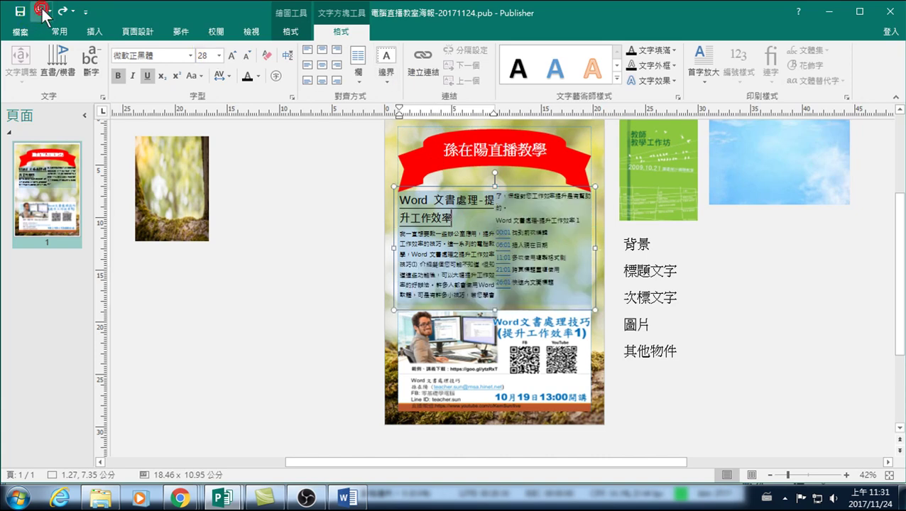
left_click(494, 312)
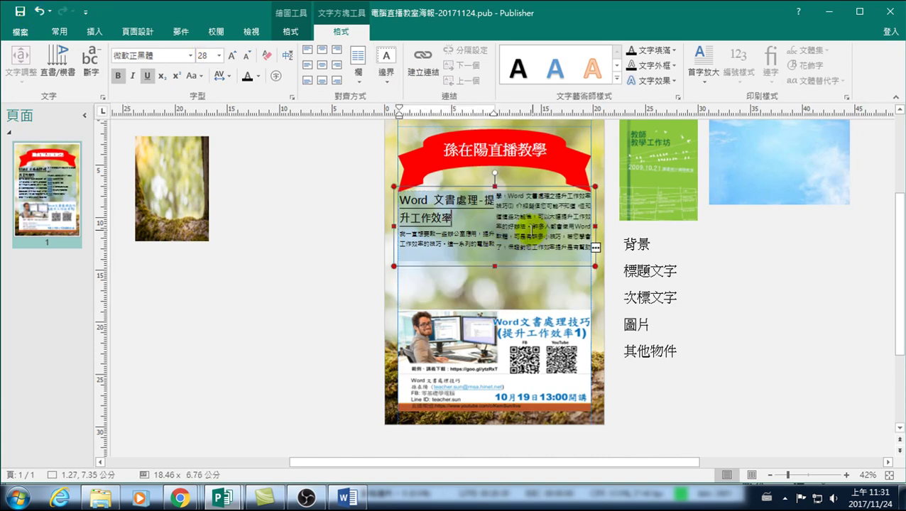
left_click(519, 325)
left_click_drag(519, 325, 278, 331)
left_click(533, 227)
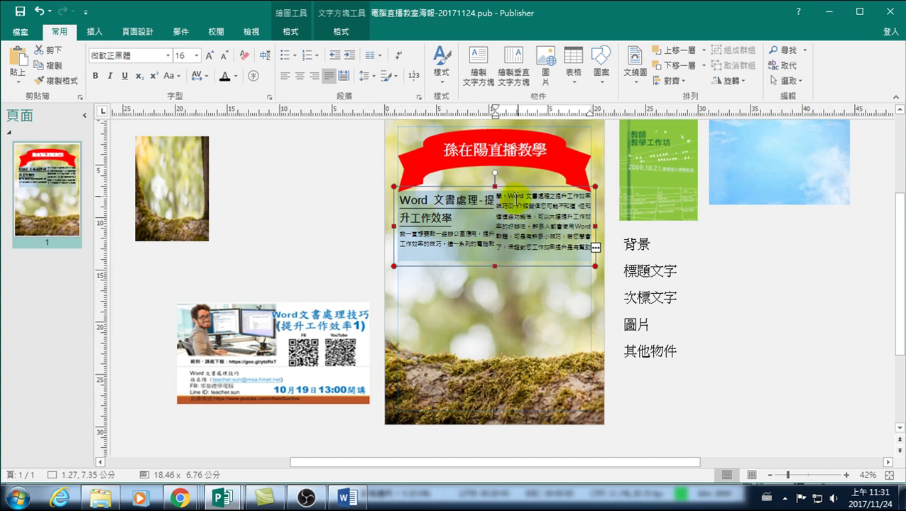
- Move the body text box near the page bottom and put the Word course picture back on the poster
left_click_drag(521, 187, 483, 358)
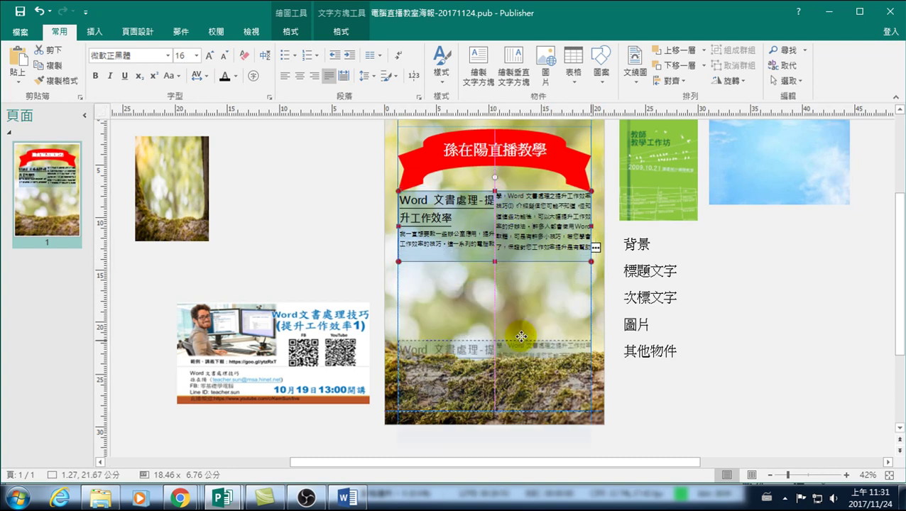
left_click_drag(310, 315, 536, 213)
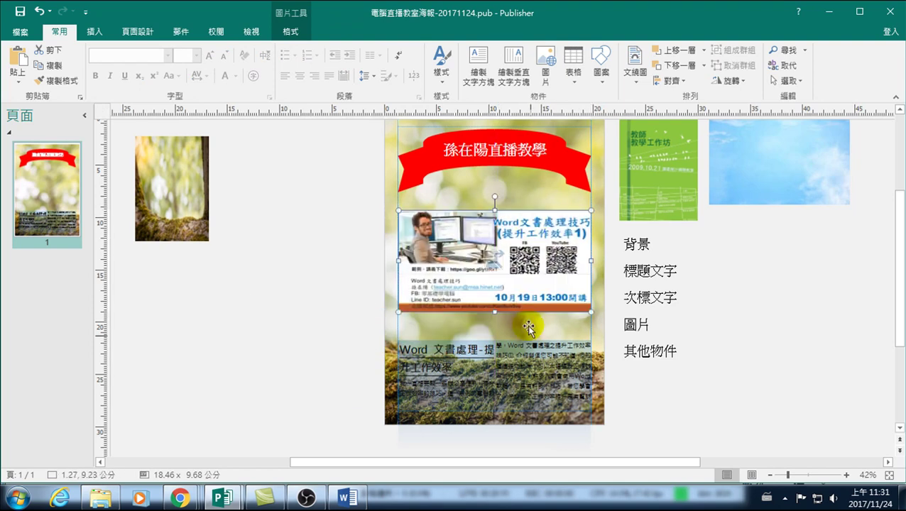
left_click(543, 397)
left_click(543, 398)
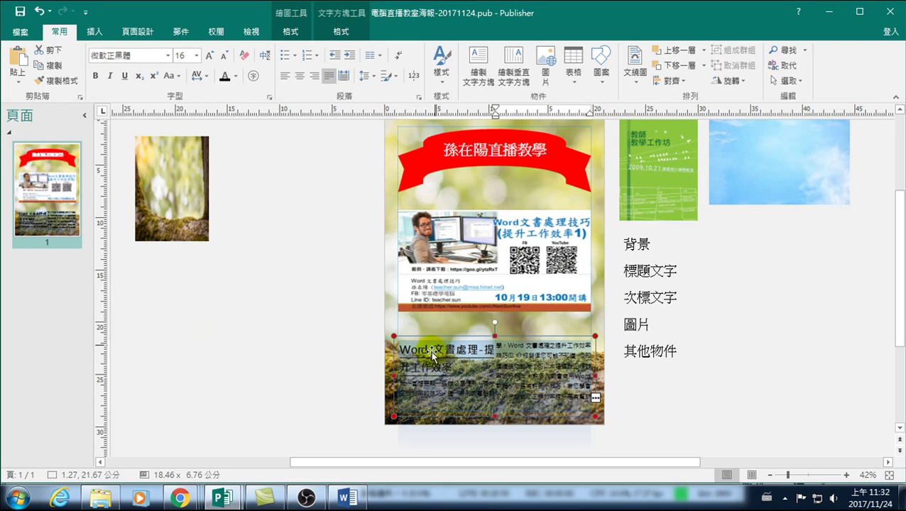
- Pour the body box's overflow text into a new linked text box on the scratch area
left_click(596, 398)
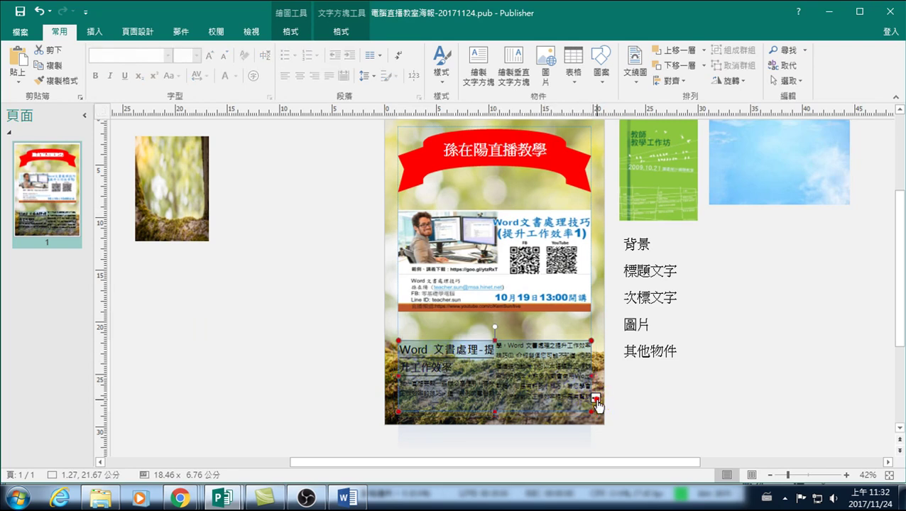
left_click(756, 307)
left_click(756, 307)
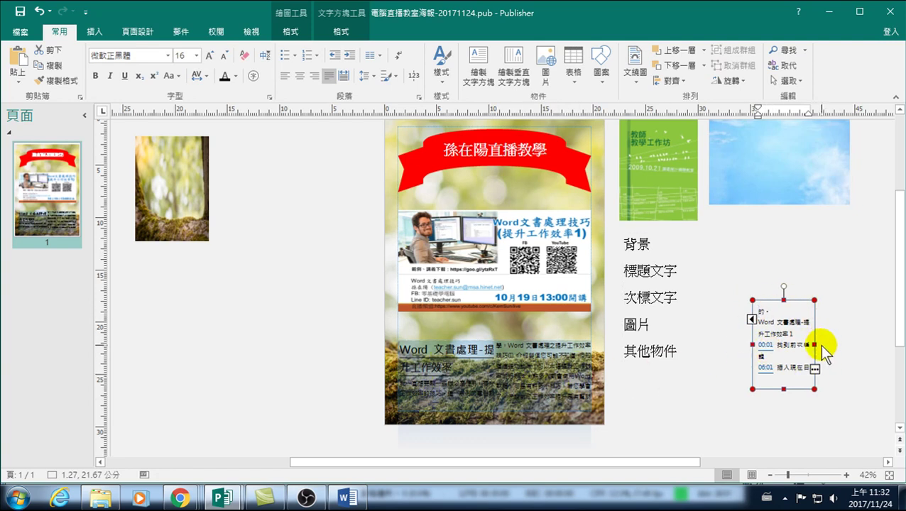
left_click(52, 141)
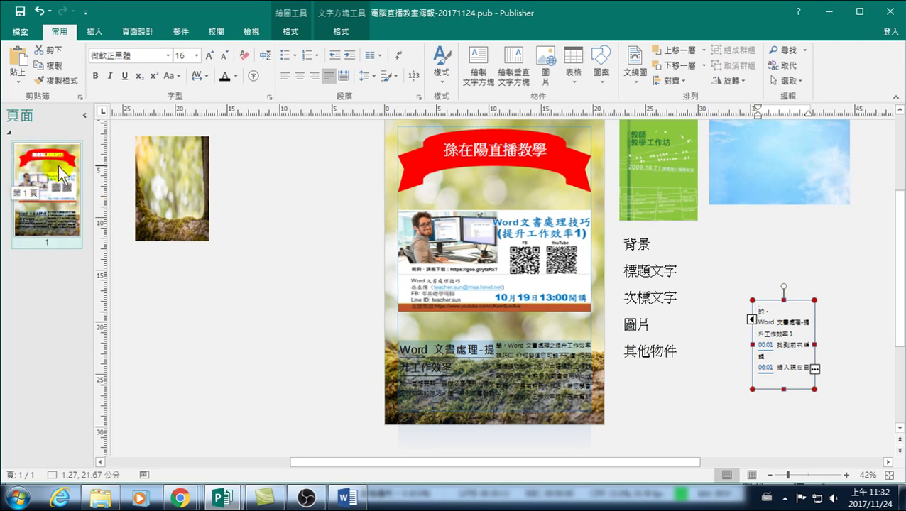
- Insert a new blank page 2 after the poster page
left_click(94, 27)
left_click(19, 55)
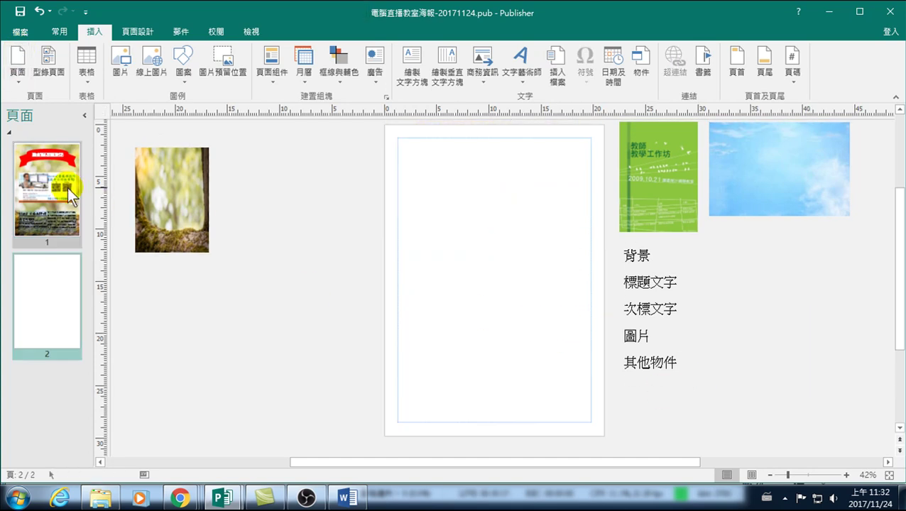
left_click(71, 195)
- Enlarge the overflow text box to show every chapter line and move it onto page 2
left_click(797, 313)
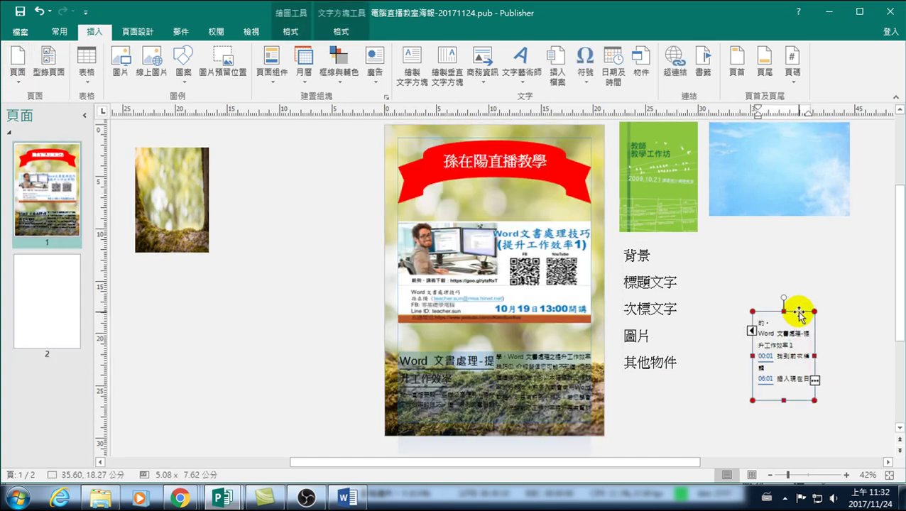
left_click_drag(798, 312, 749, 292)
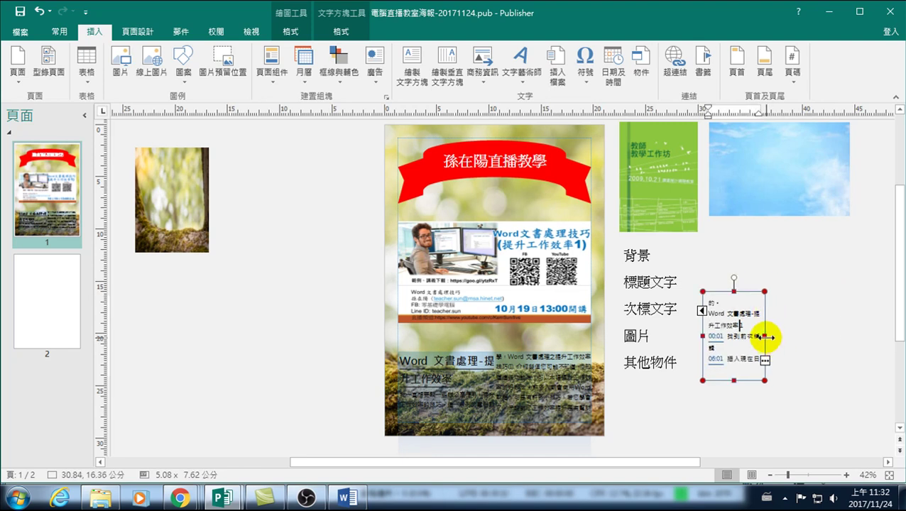
left_click_drag(765, 337, 846, 332)
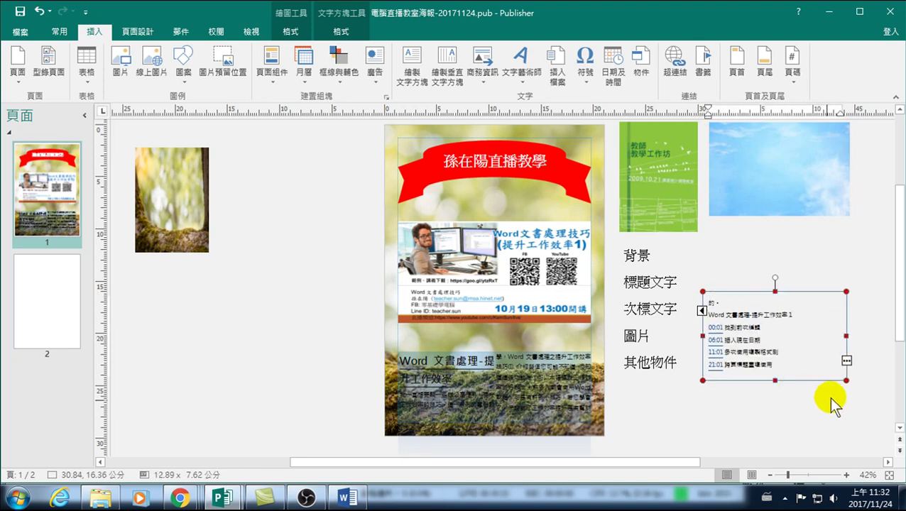
left_click_drag(845, 335, 886, 335)
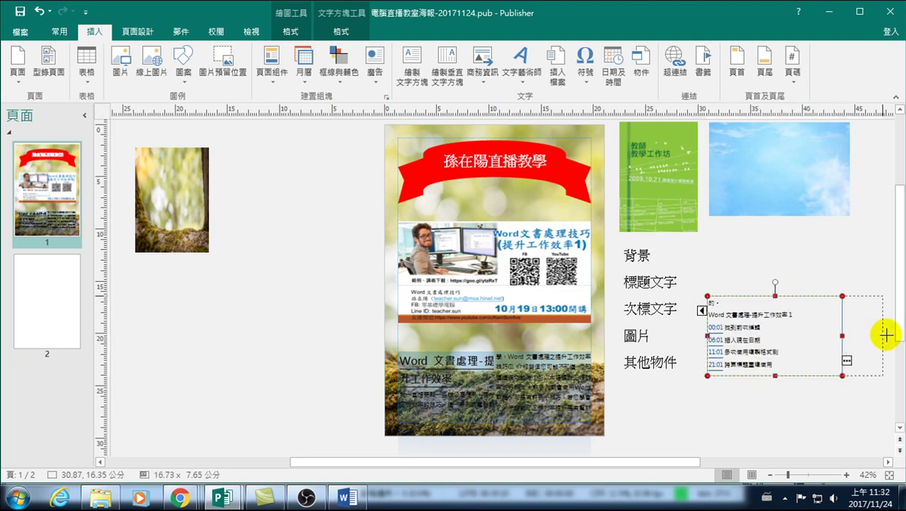
left_click_drag(795, 381, 795, 425)
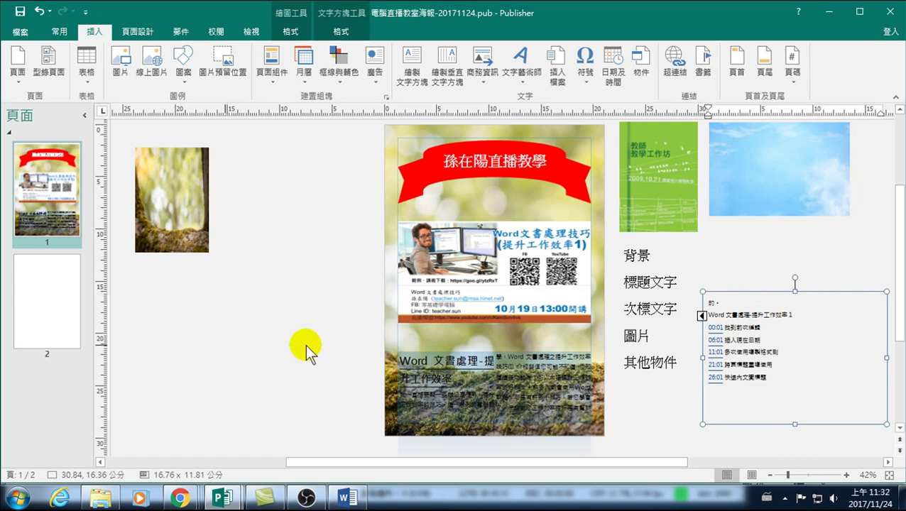
left_click(58, 286)
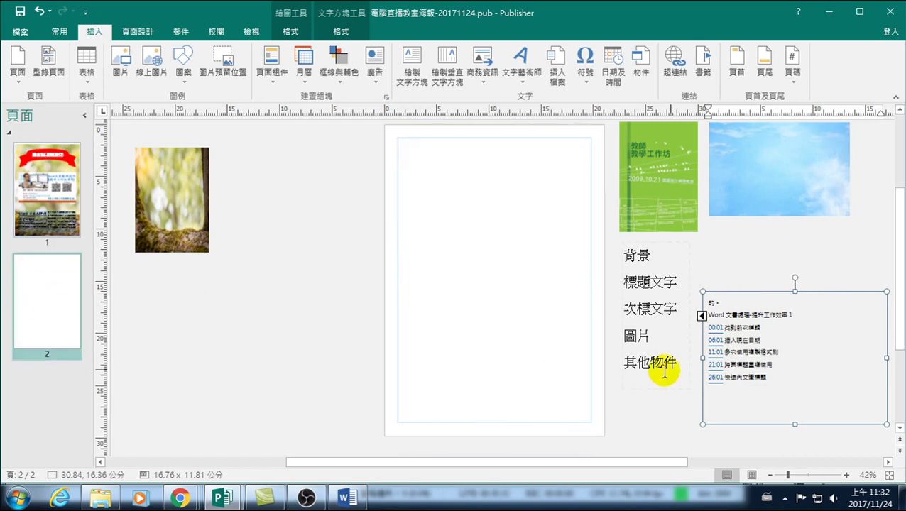
left_click_drag(753, 292, 444, 133)
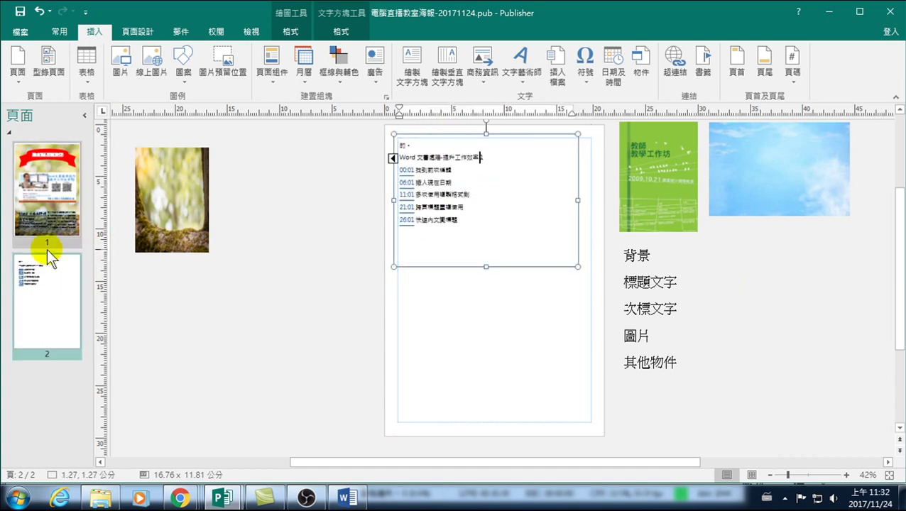
- Follow the link from page 1's body text box to its page 2 continuation and back, showing the Format tools
left_click(47, 192)
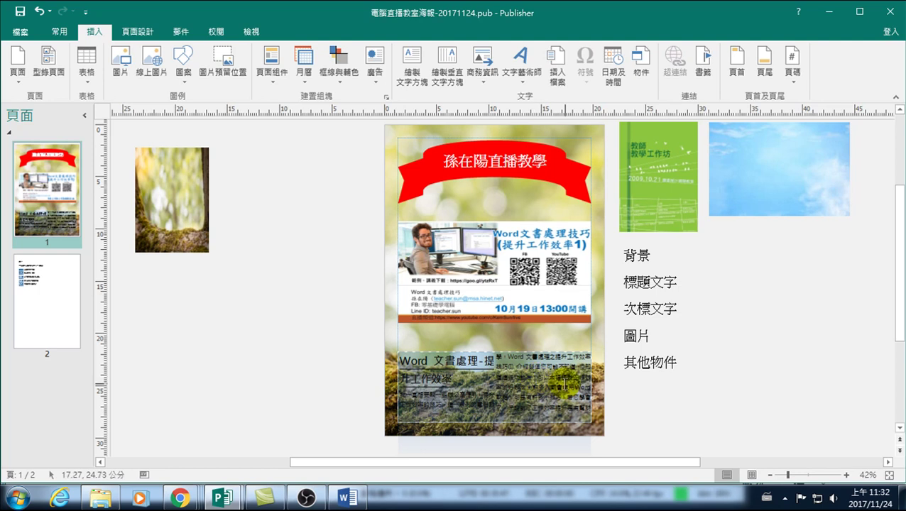
left_click(529, 383)
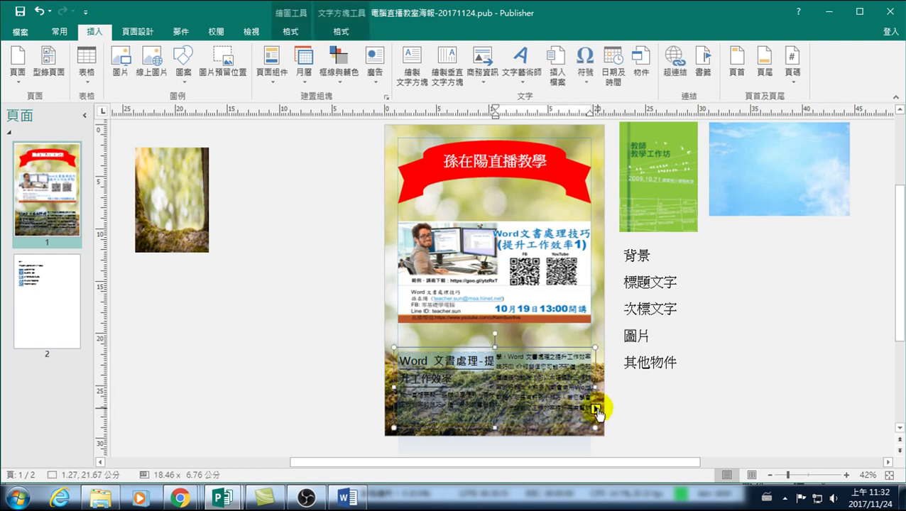
left_click(596, 408)
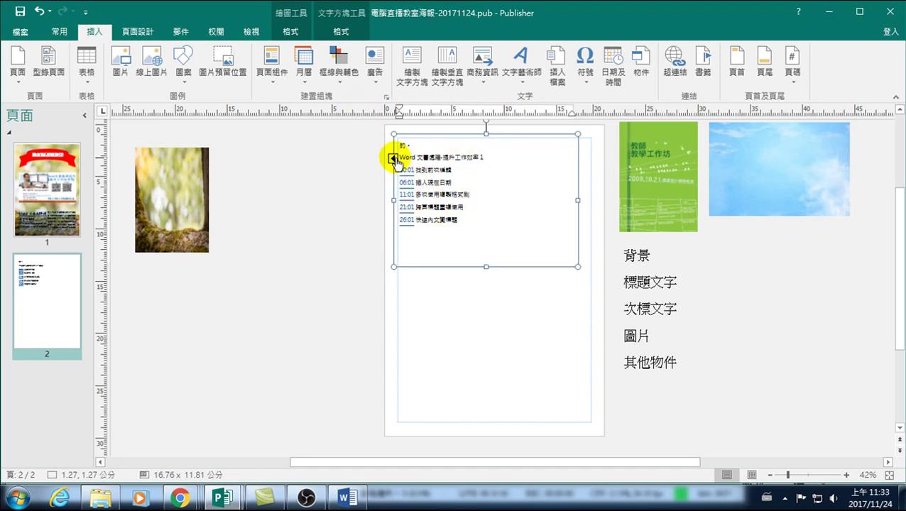
left_click(393, 158)
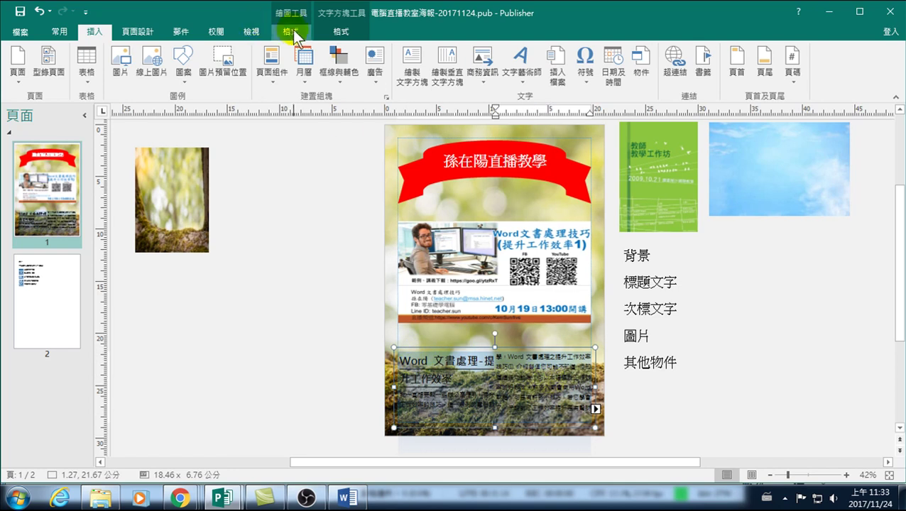
left_click(338, 32)
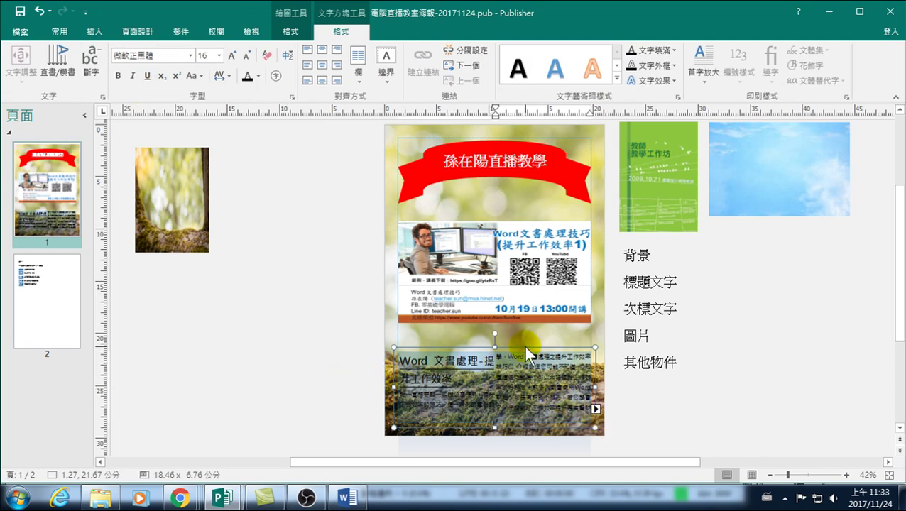
- Drag the body text box and its page 2 continuation box off the pages onto the scratch area
left_click_drag(528, 349, 296, 273)
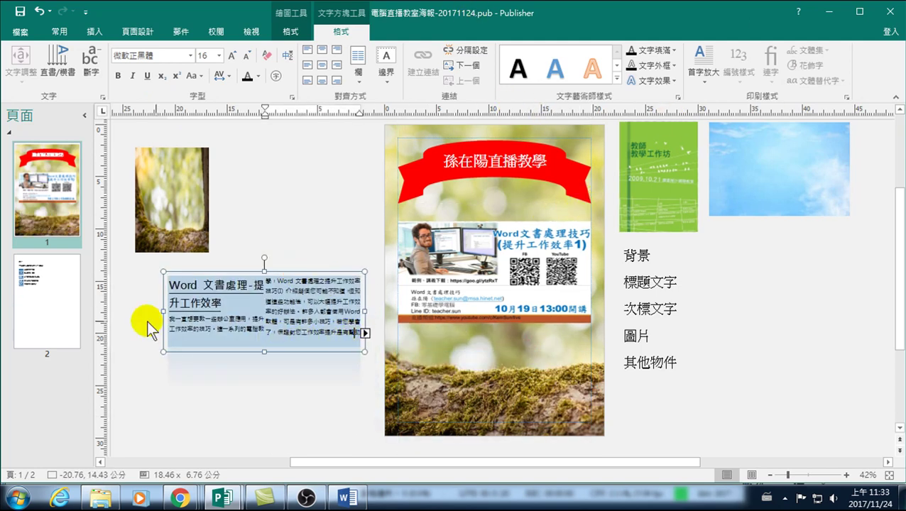
left_click(57, 303)
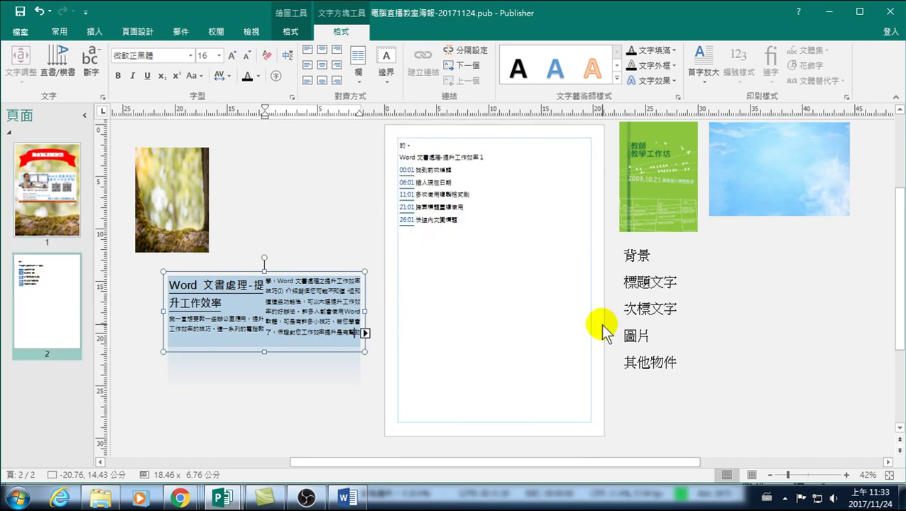
left_click(475, 172)
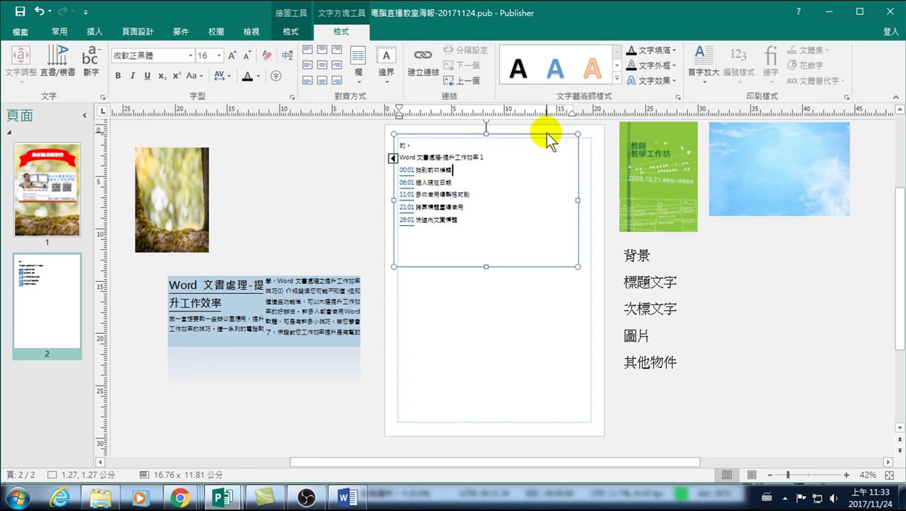
left_click_drag(548, 133, 515, 258)
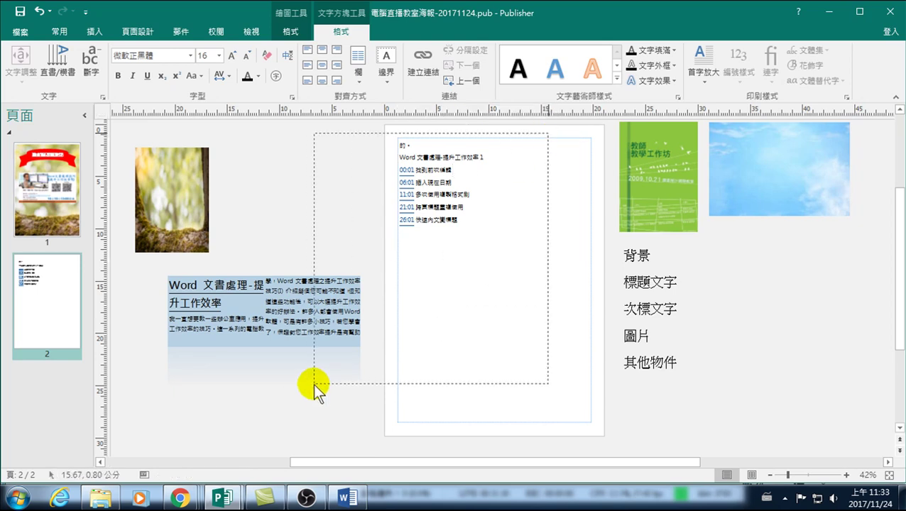
left_click(447, 139)
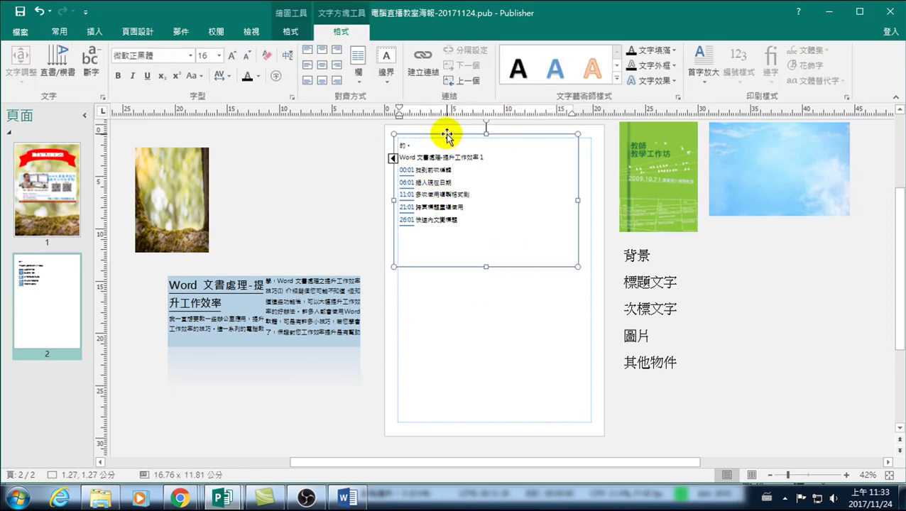
left_click_drag(447, 135, 216, 358)
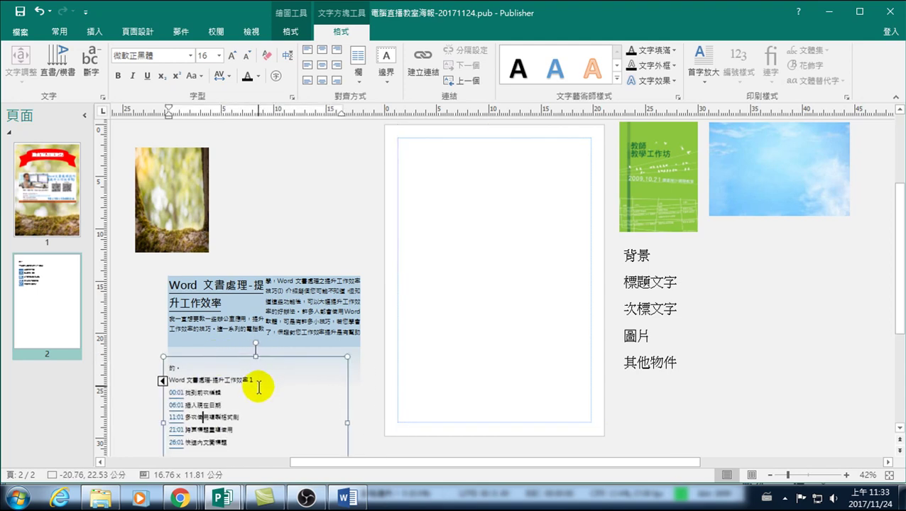
- Delete the linked continuation box and make the scratch-area body text box taller
scroll(258, 387, "down", 1)
left_click_drag(234, 419, 161, 317)
left_click(171, 346)
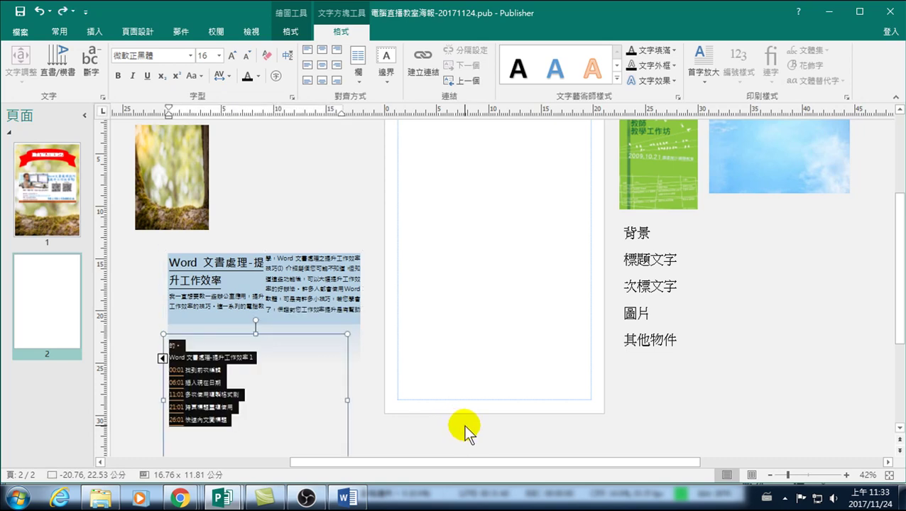
key("Delete")
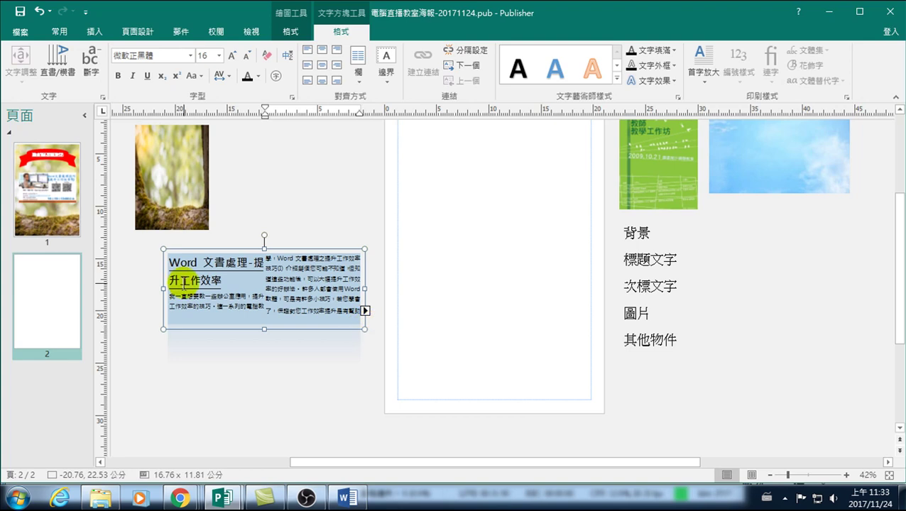
left_click_drag(264, 329, 262, 405)
- Paste the copied box, move it right, and shorten the body box so its text fills two columns
left_click(350, 291)
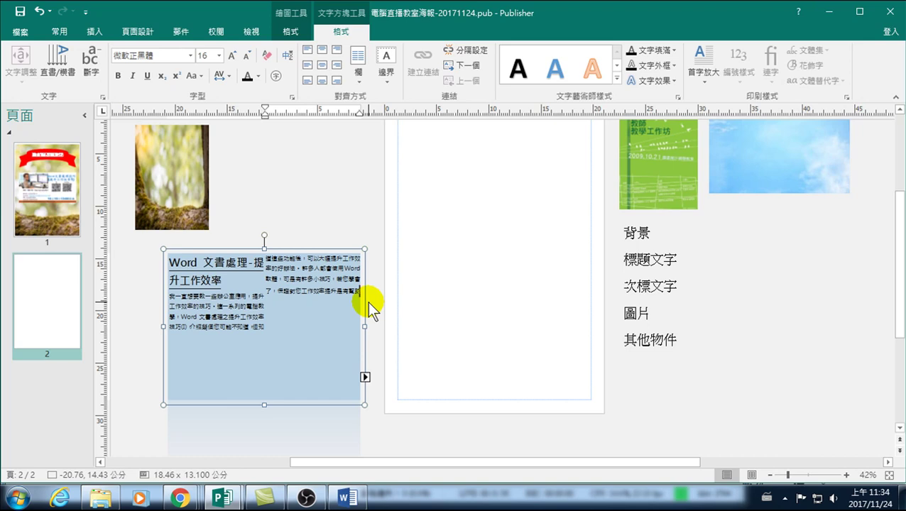
key("ctrl+v")
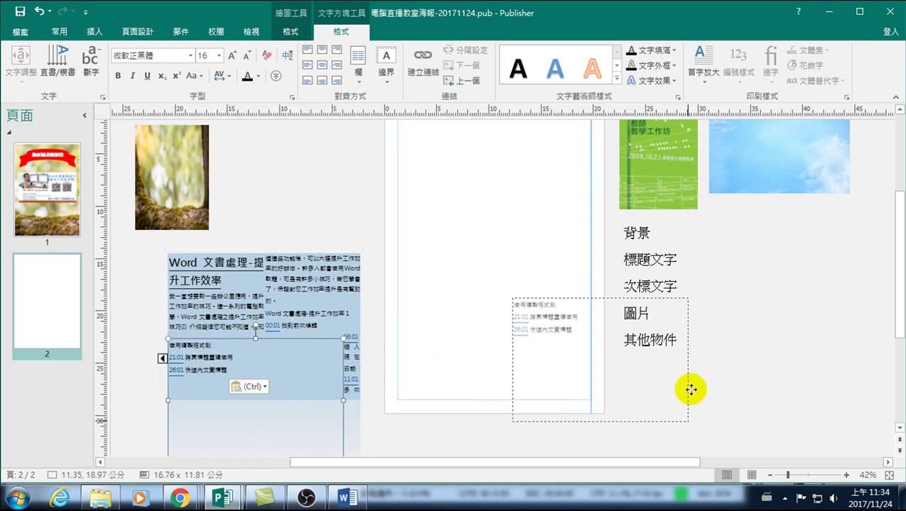
left_click_drag(345, 429, 688, 388)
left_click(308, 347)
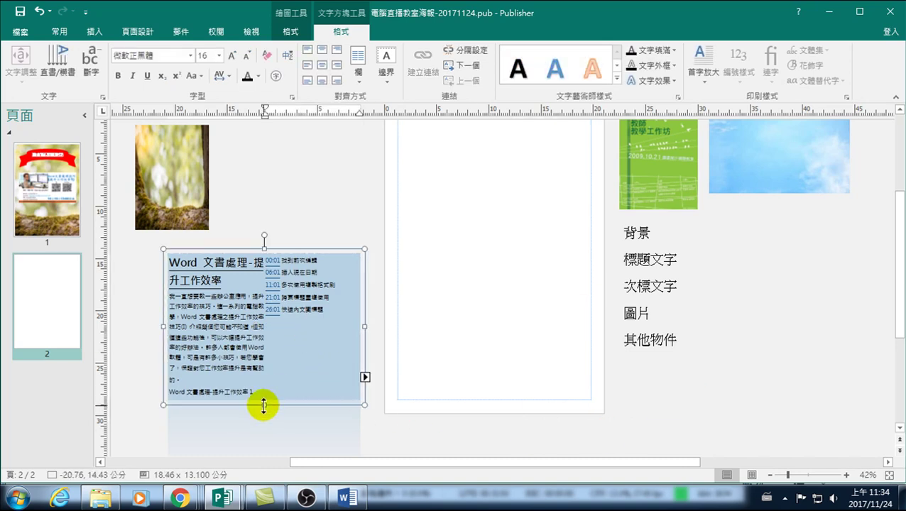
left_click_drag(265, 405, 260, 369)
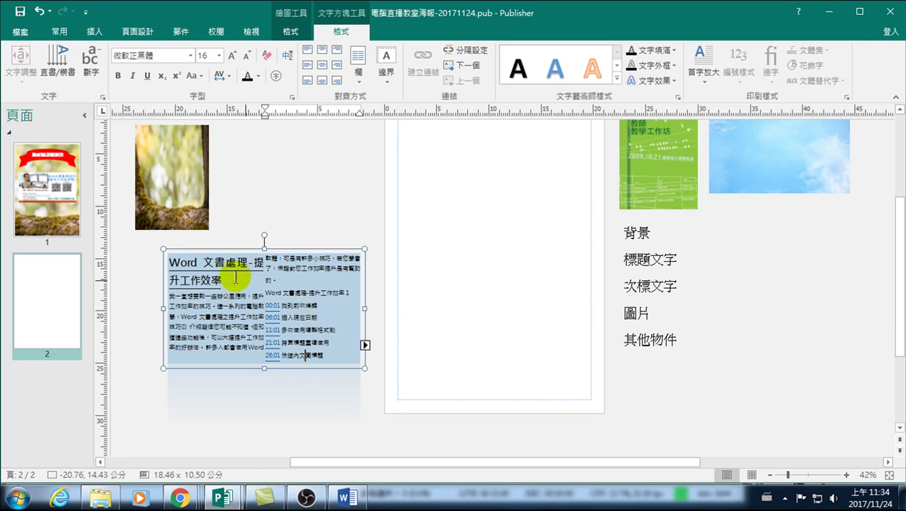
left_click(223, 296)
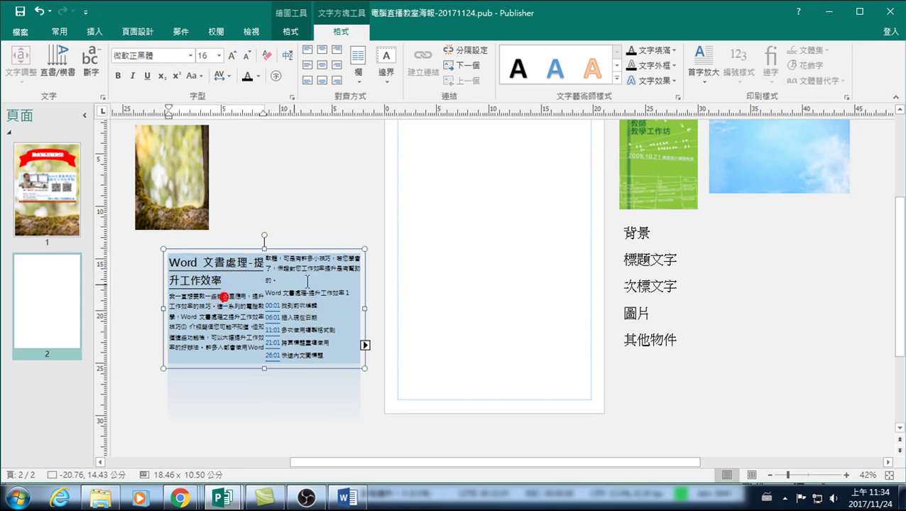
- On poster page 1, move the info picture lower on the poster
left_click(235, 251)
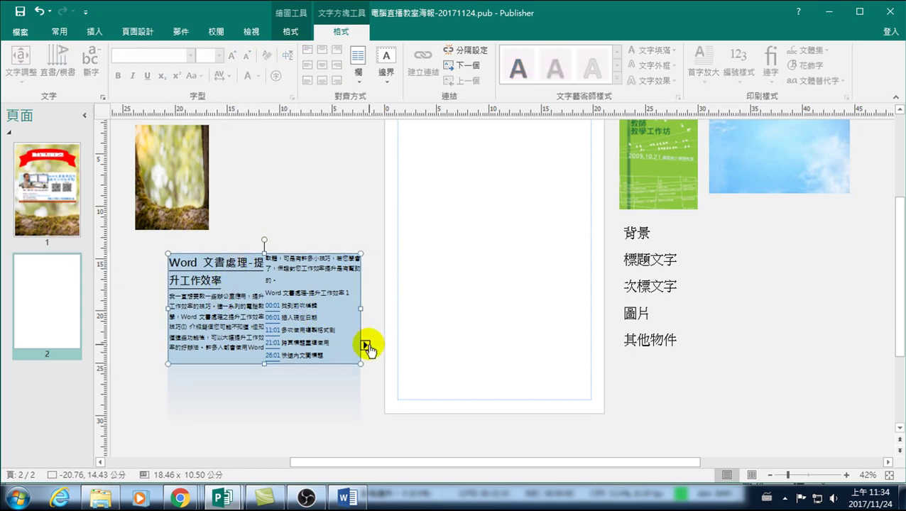
left_click(50, 192)
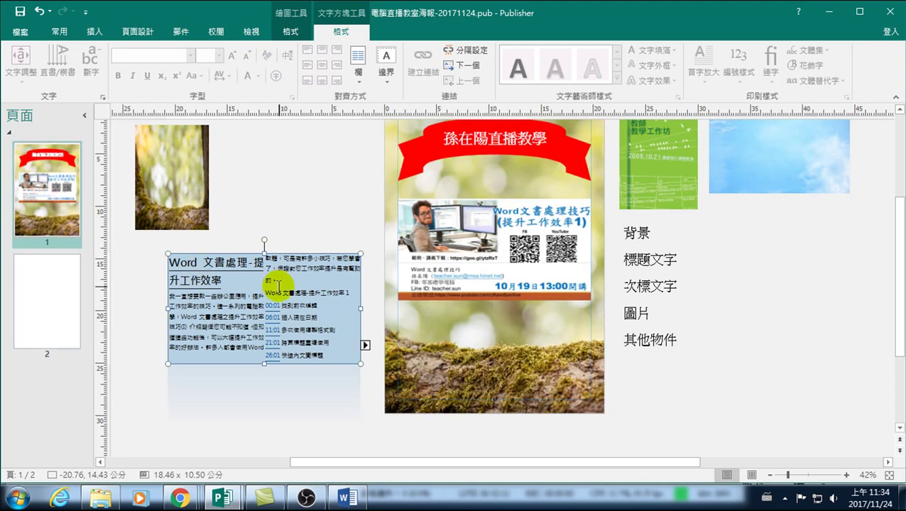
left_click_drag(492, 216, 489, 321)
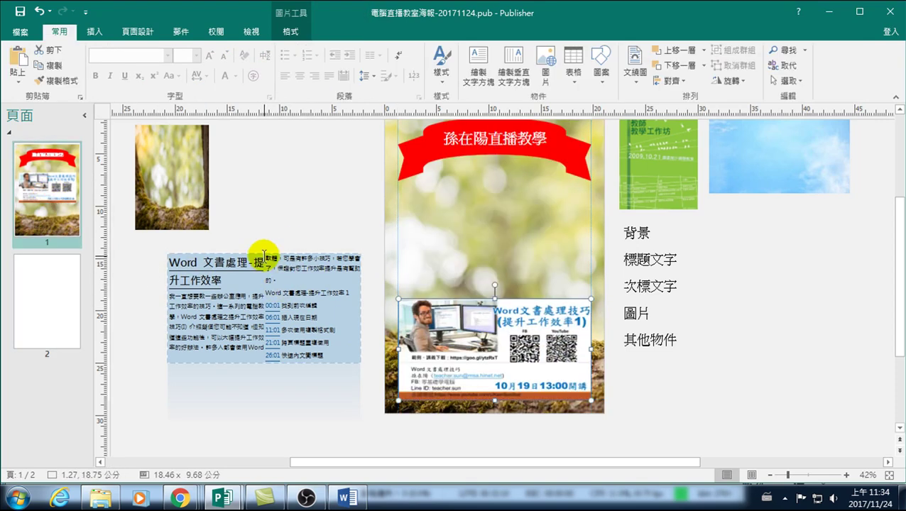
- Place the two-column body text box on the poster above the picture
left_click(261, 254)
left_click(246, 242)
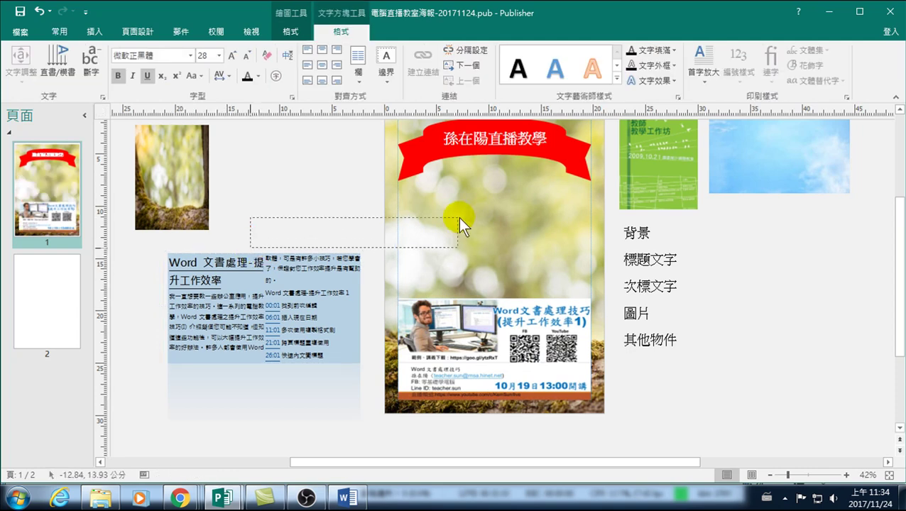
left_click(307, 287)
left_click_drag(298, 252, 533, 178)
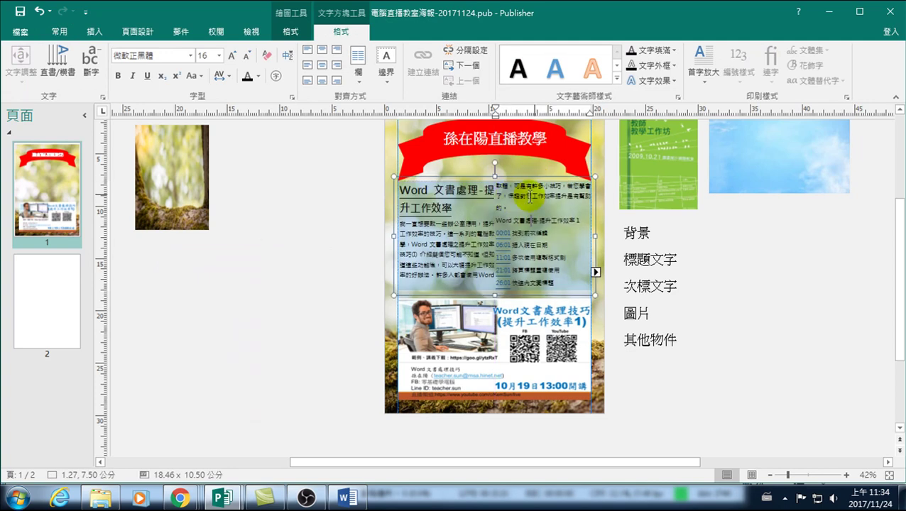
- Select the whole body text box as an object and copy it
left_click(487, 189)
left_click(479, 181)
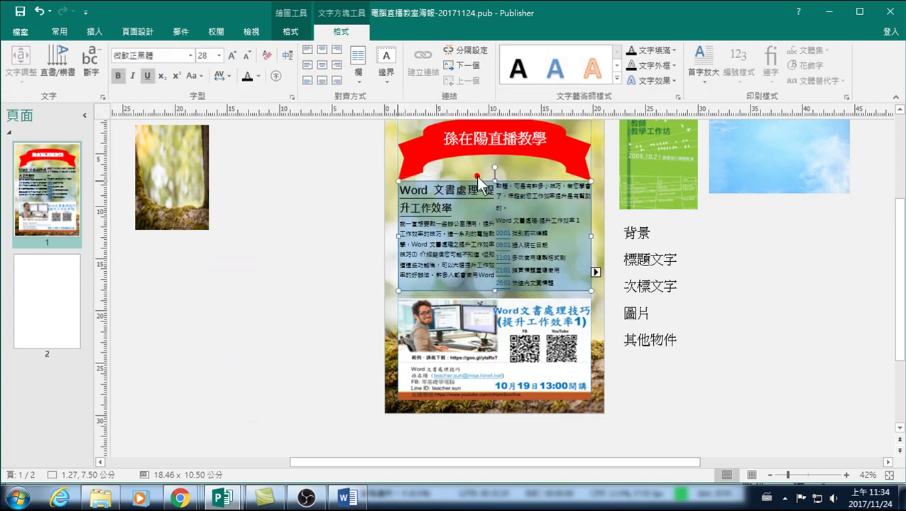
left_click(480, 182)
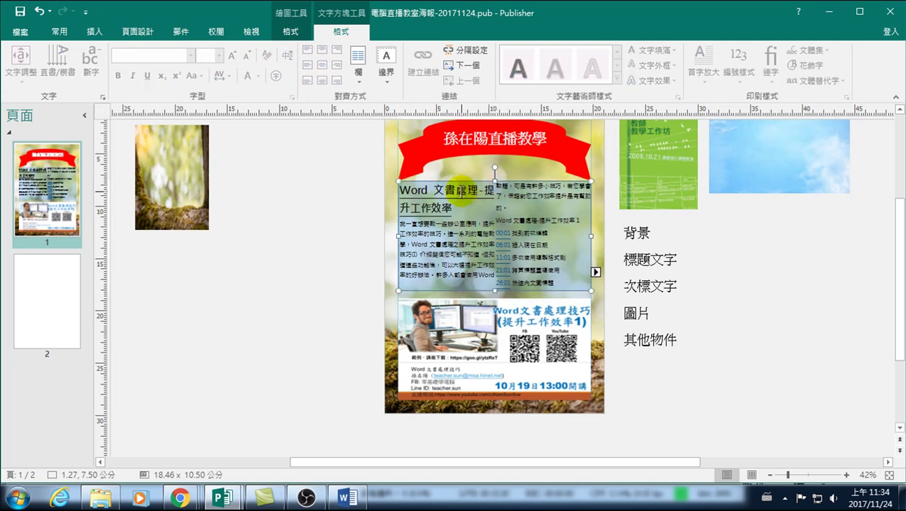
left_click(59, 32)
left_click(50, 66)
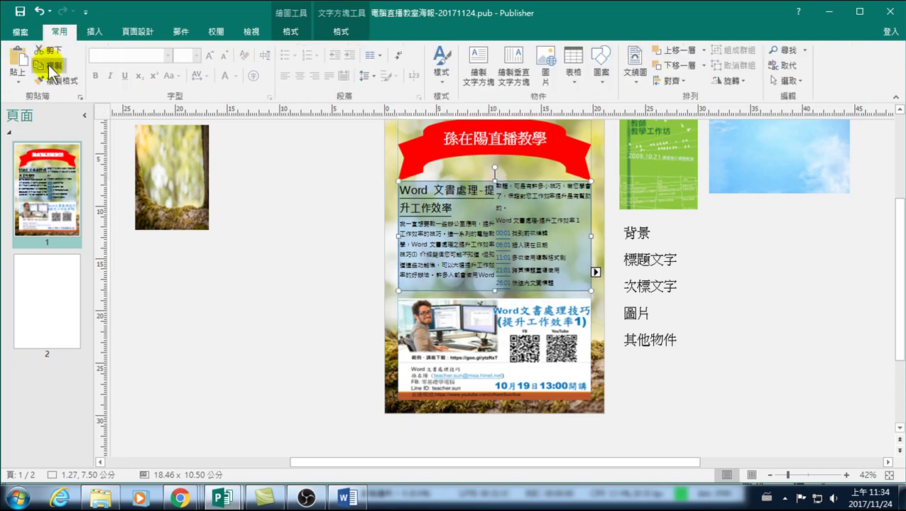
- Paste a copy of the body text box beside the poster page and enlarge it to show more text
left_click(777, 300)
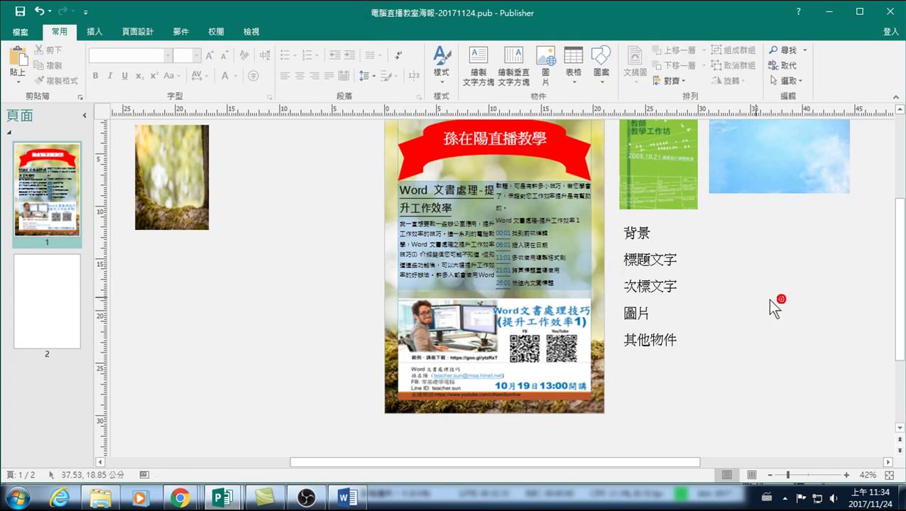
left_click(17, 54)
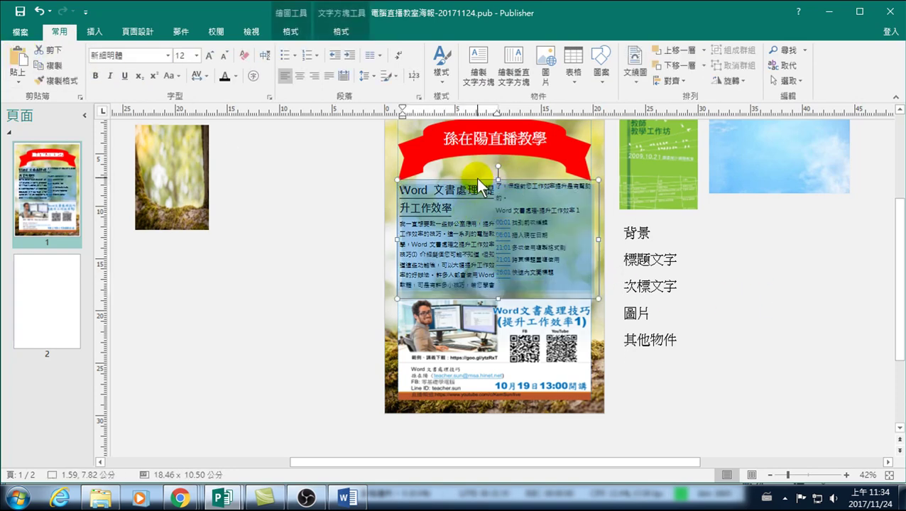
mouse_move(477, 176)
left_mouse_down()
mouse_move(731, 244)
mouse_move(765, 231)
left_mouse_up()
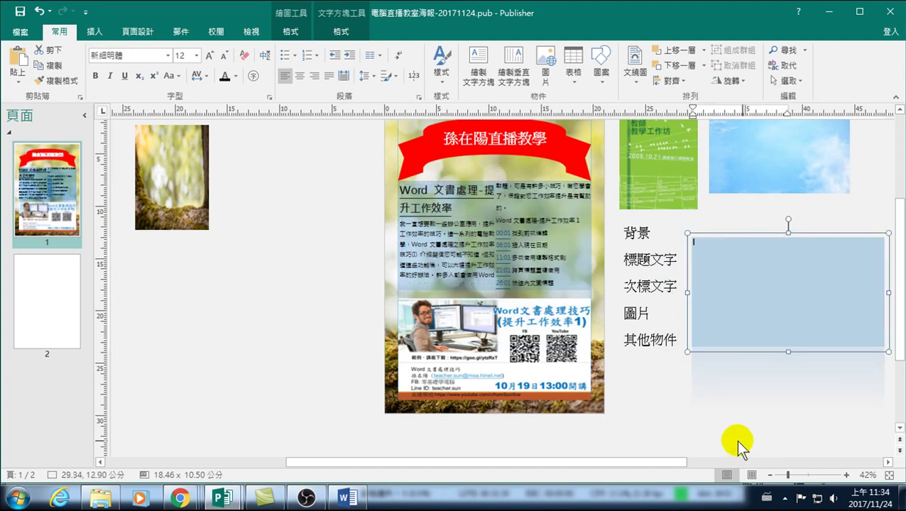
left_click(665, 446)
left_click(534, 260)
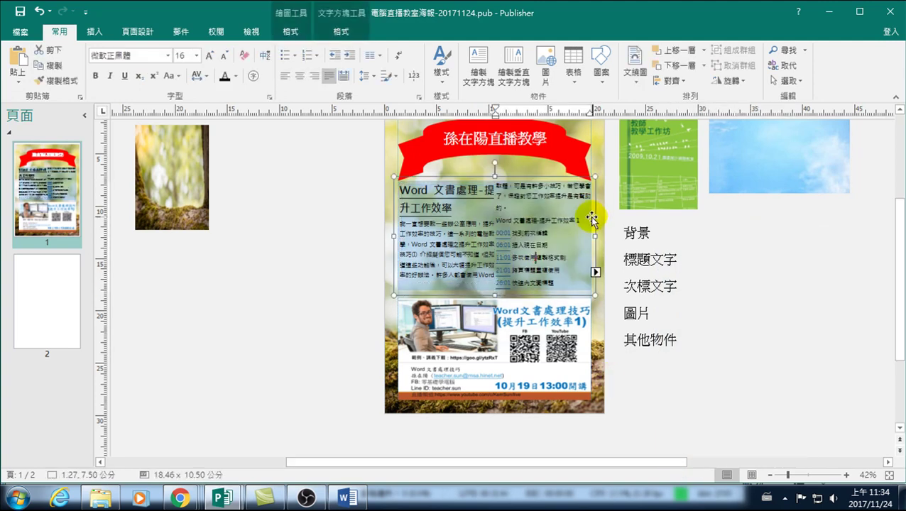
key("ctrl+a")
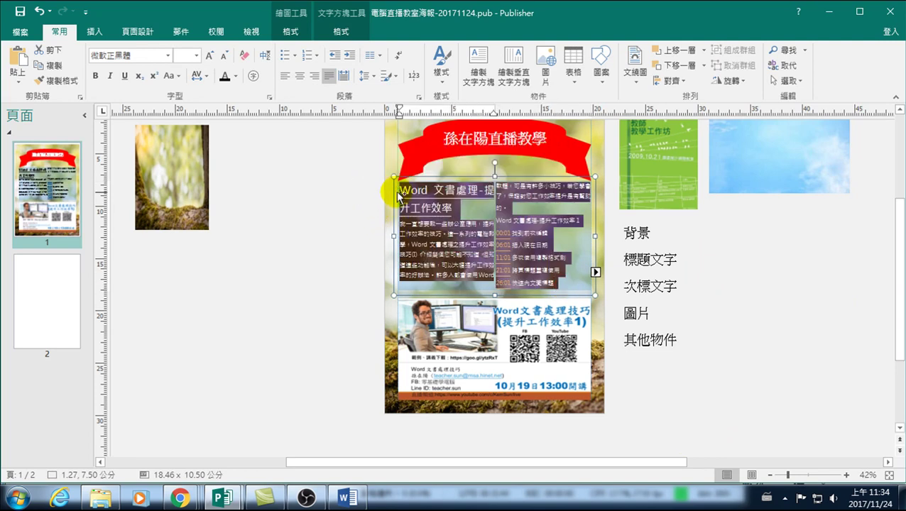
left_click(763, 246)
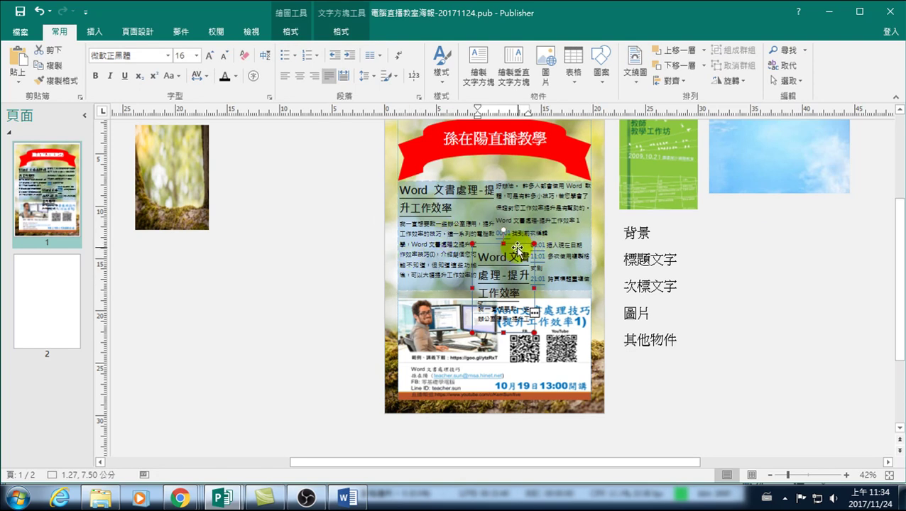
left_click_drag(516, 246, 740, 221)
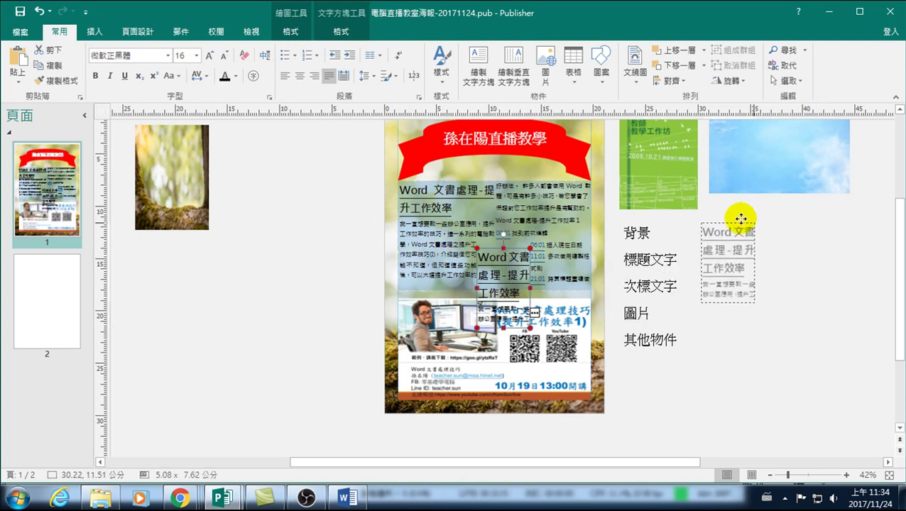
left_click_drag(758, 306, 884, 345)
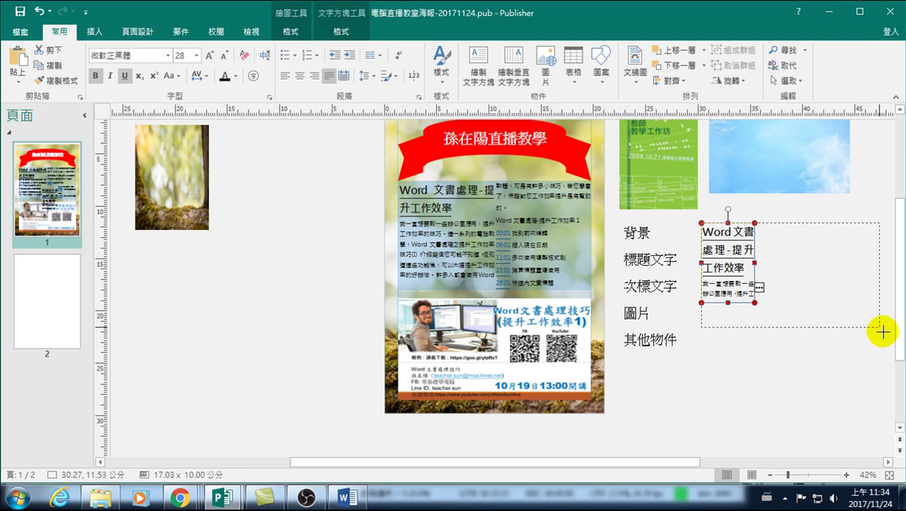
- Shorten the copied box so its lower timestamp lines overflow, and pick up the overflow text
left_click_drag(673, 462, 769, 462)
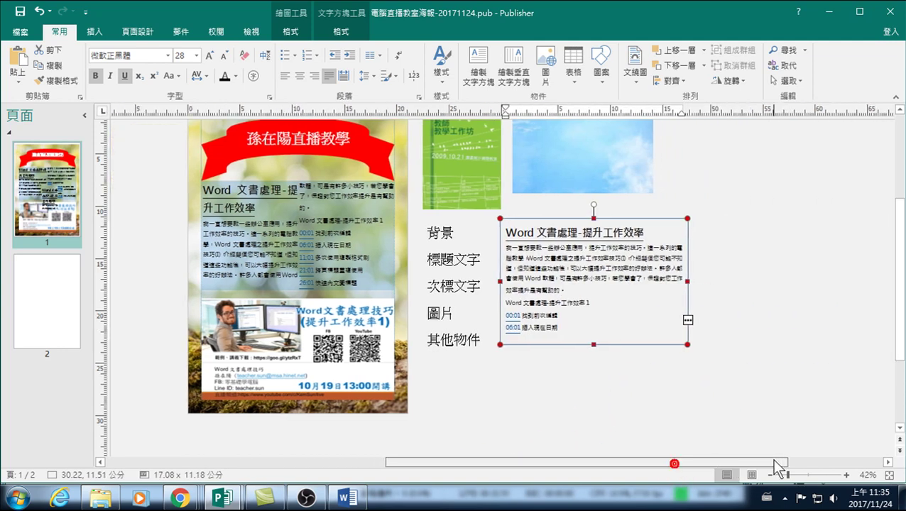
left_click_drag(593, 344, 593, 313)
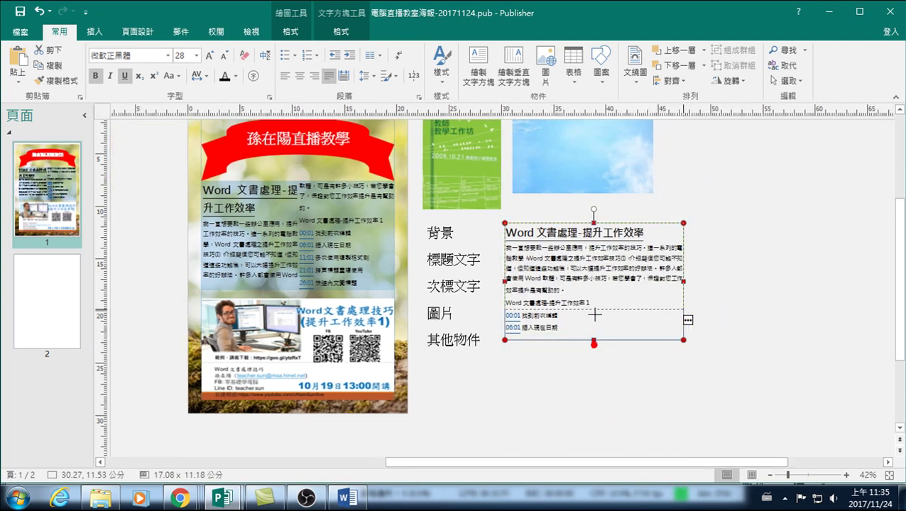
left_click(687, 295)
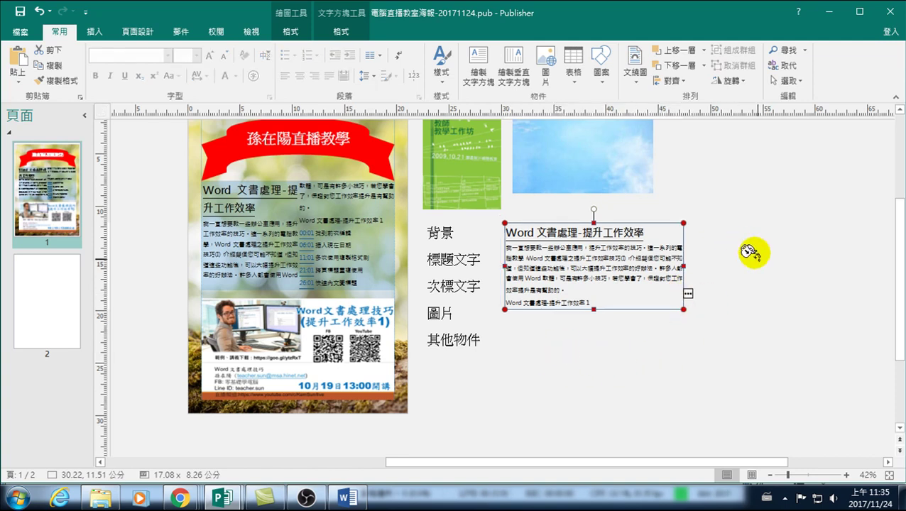
- Draw a widened linked box below that continues the chapters 00:01 through 26:01
left_click_drag(519, 340, 581, 429)
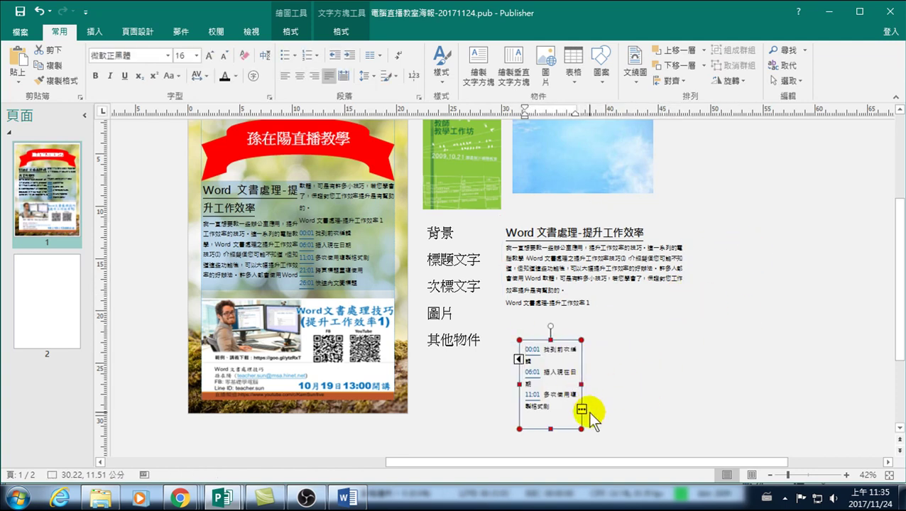
mouse_move(581, 384)
left_mouse_down()
mouse_move(705, 377)
mouse_move(681, 378)
left_mouse_up()
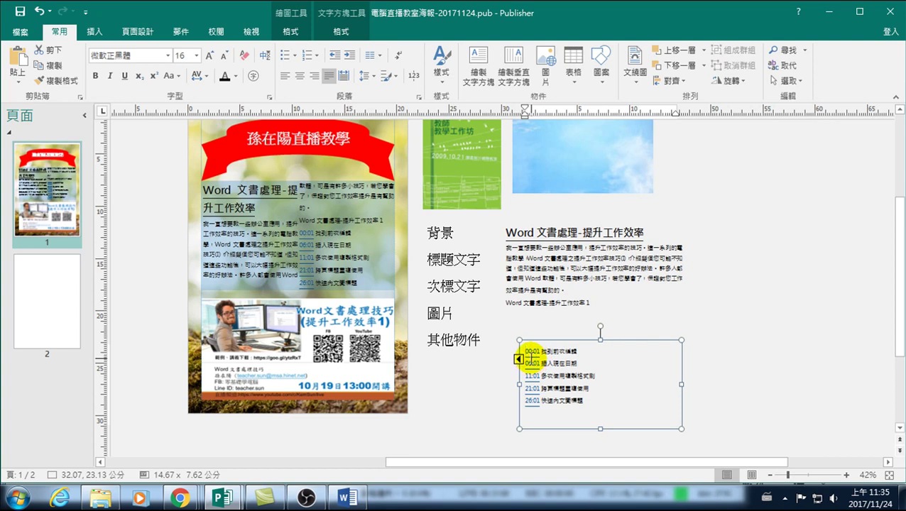
left_click(521, 362)
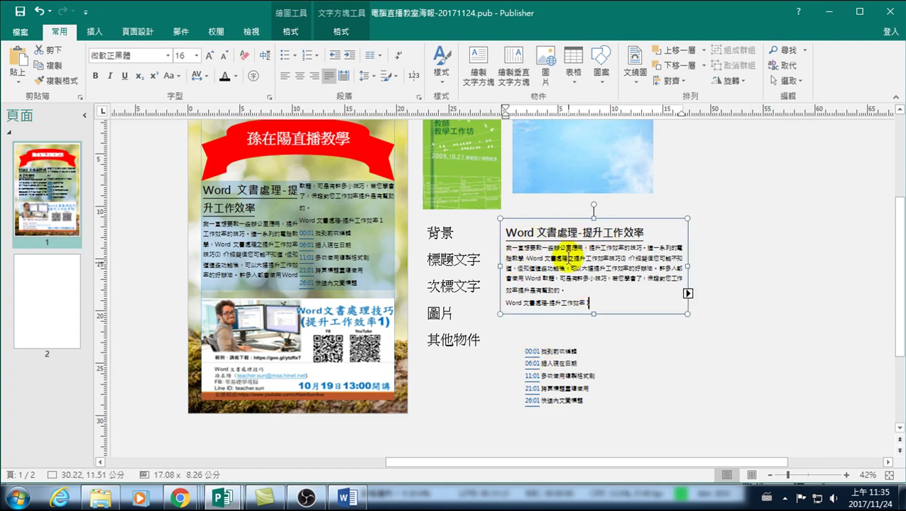
left_click(592, 301)
left_click(688, 294)
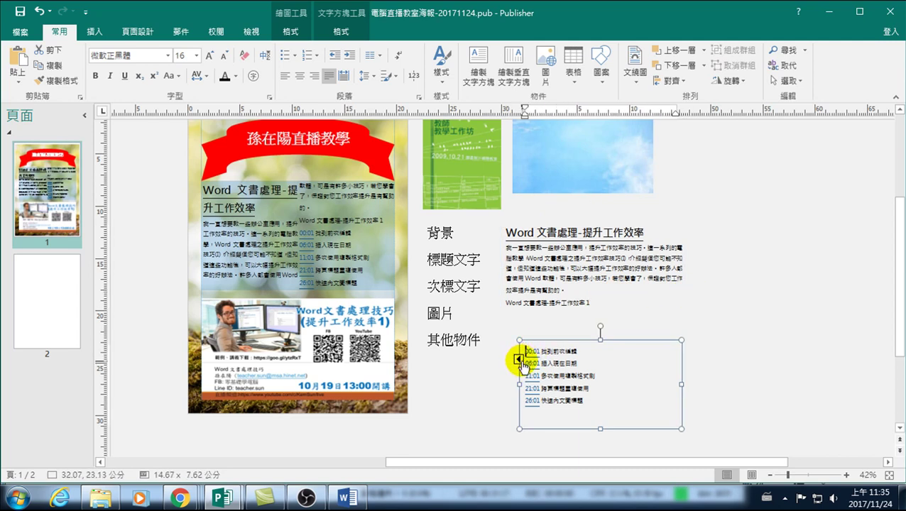
- Resize the linked timestamp list box to about 19.75 × 5.30 cm, shorter and wider
left_click(341, 31)
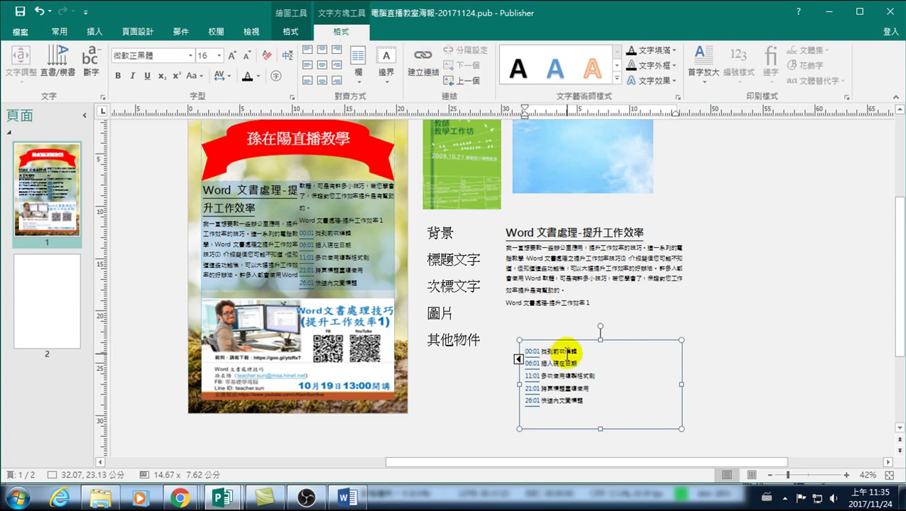
left_click_drag(681, 428, 642, 405)
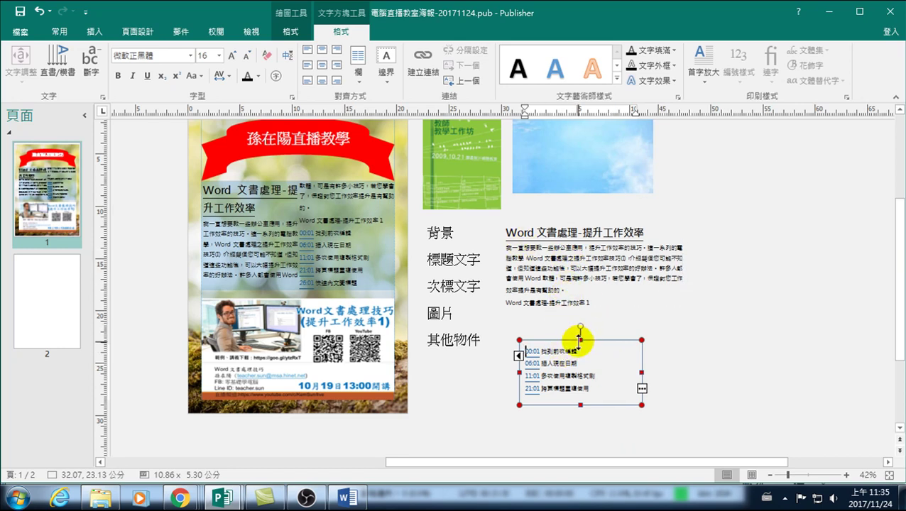
left_click_drag(640, 373, 733, 374)
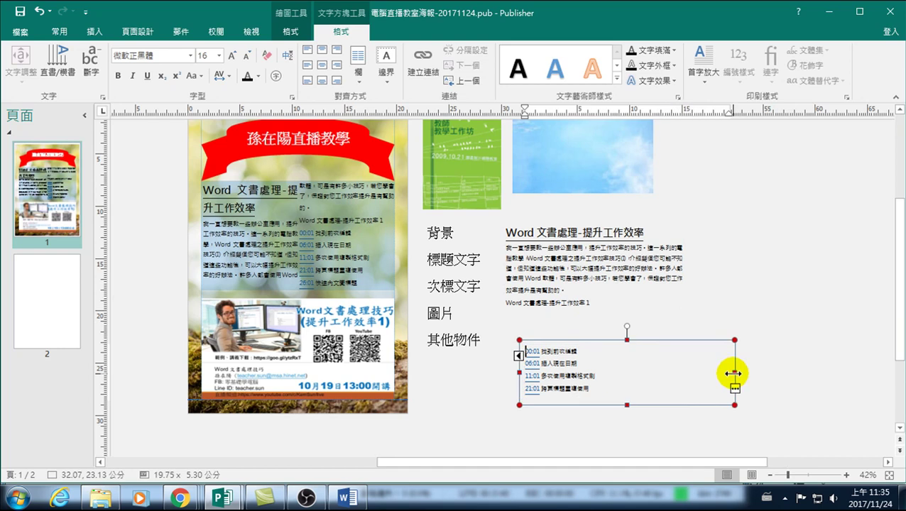